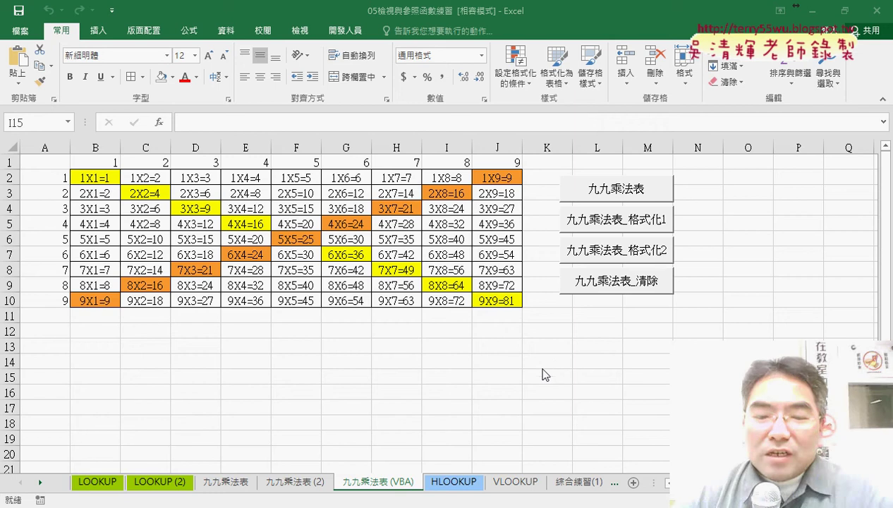
Compare the 九九乘法表 (2) sheet with the 九九乘法表 (VBA) sheet.
{"action": "left_click", "coordinate": [295, 485]}
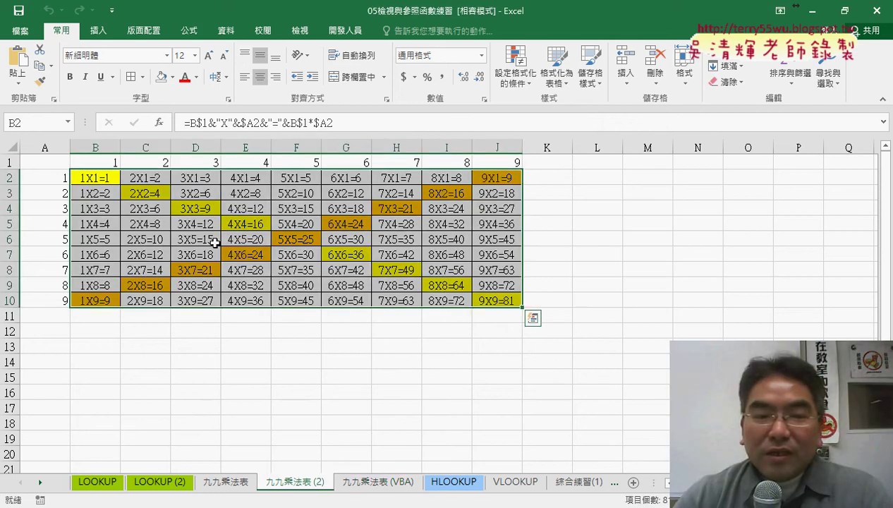
{"action": "left_click", "coordinate": [382, 484]}
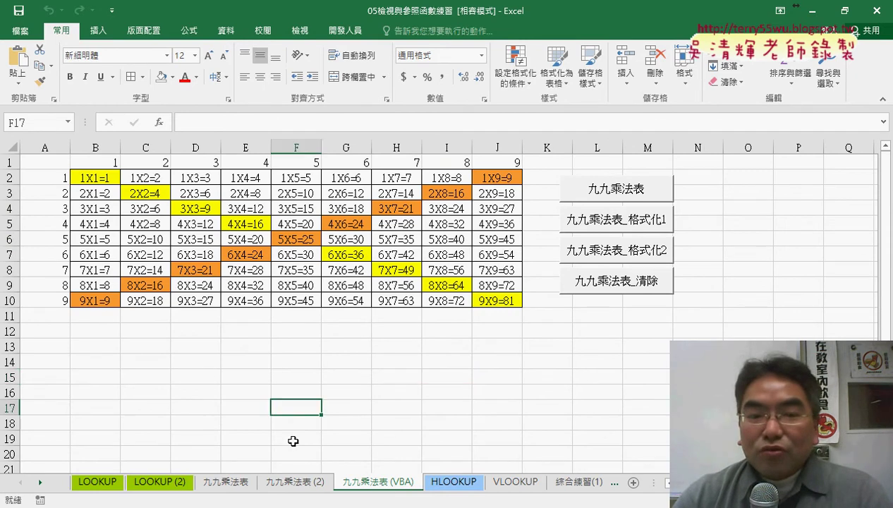
{"action": "left_click", "coordinate": [304, 485]}
{"action": "left_click", "coordinate": [376, 487]}
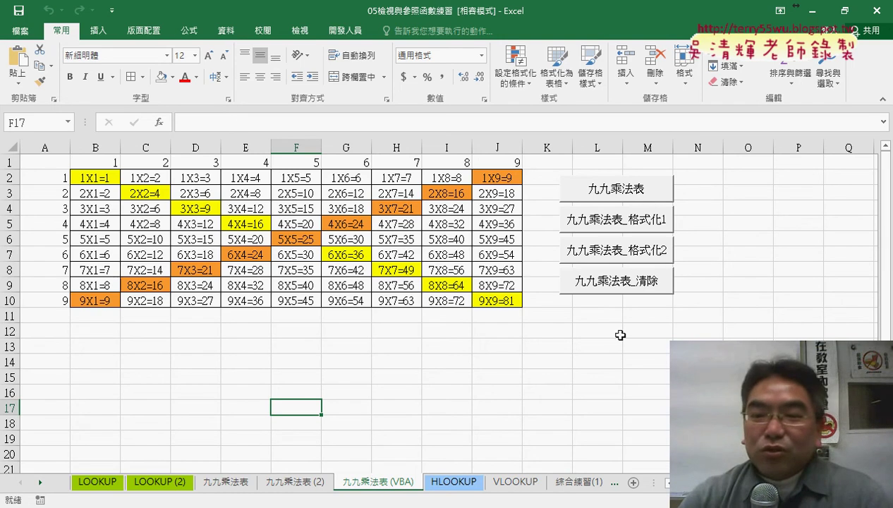
Clear the table, then rerun 九九乘法表 to regenerate 1X1=1 through 9X9=81, checking B2.
{"action": "left_click", "coordinate": [627, 290]}
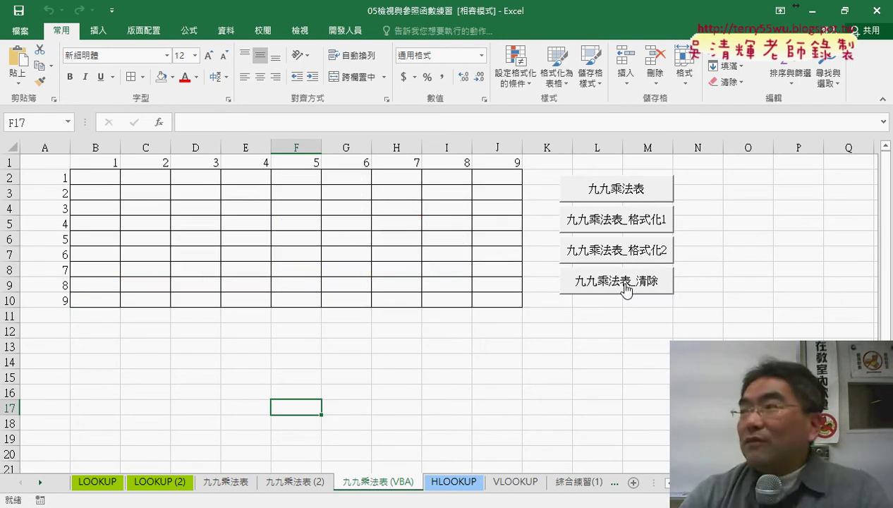
{"action": "left_click", "coordinate": [629, 195]}
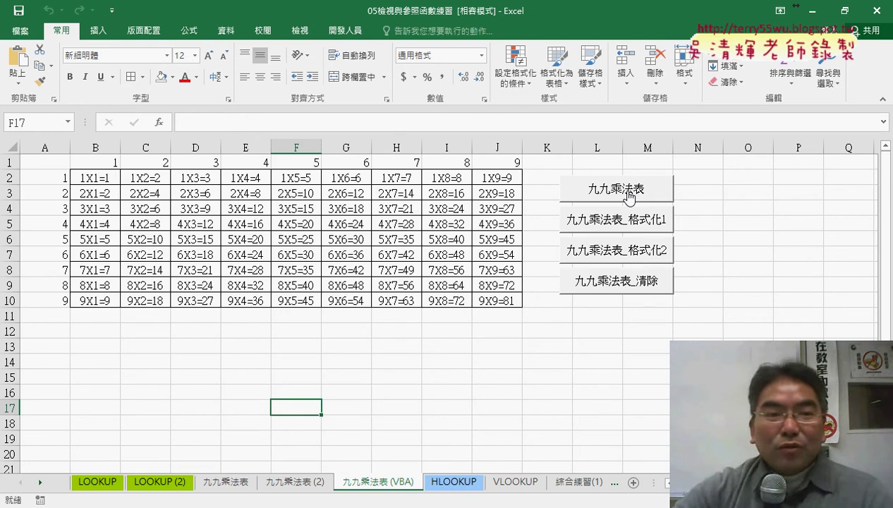
{"action": "left_click", "coordinate": [94, 178]}
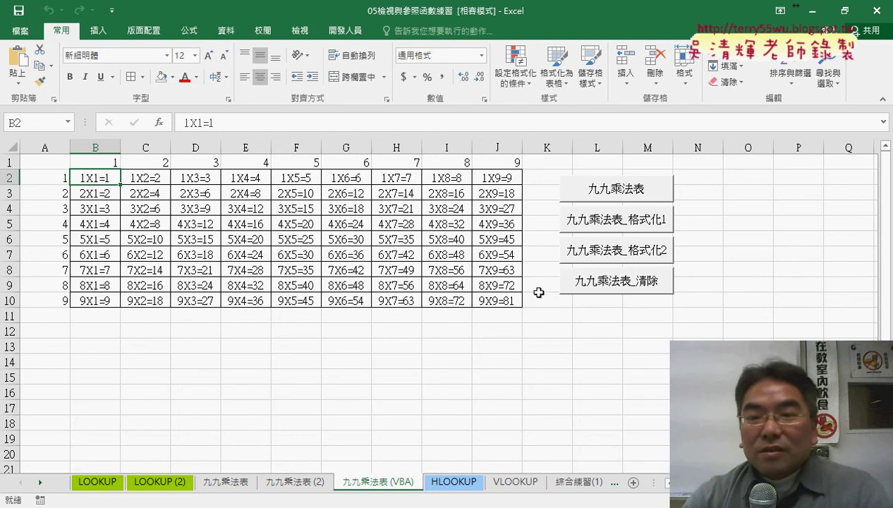
Run 格式化1 for a yellow main diagonal (checking C3, D4), then 格式化2 for an orange anti-diagonal.
{"action": "left_click", "coordinate": [618, 224]}
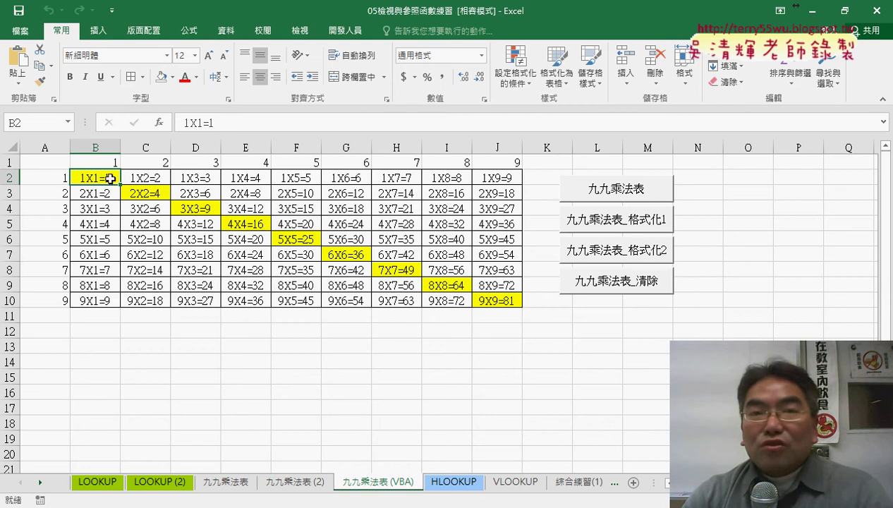
{"action": "left_click", "coordinate": [156, 190]}
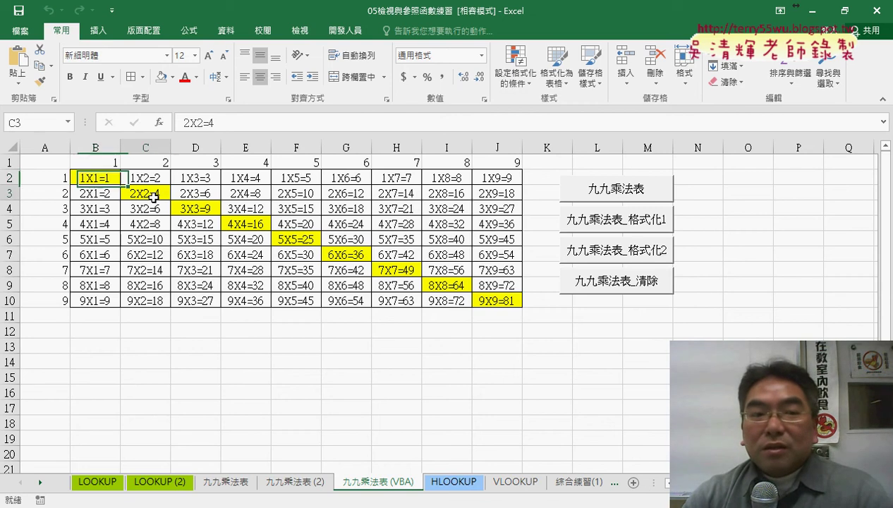
{"action": "left_click", "coordinate": [198, 209]}
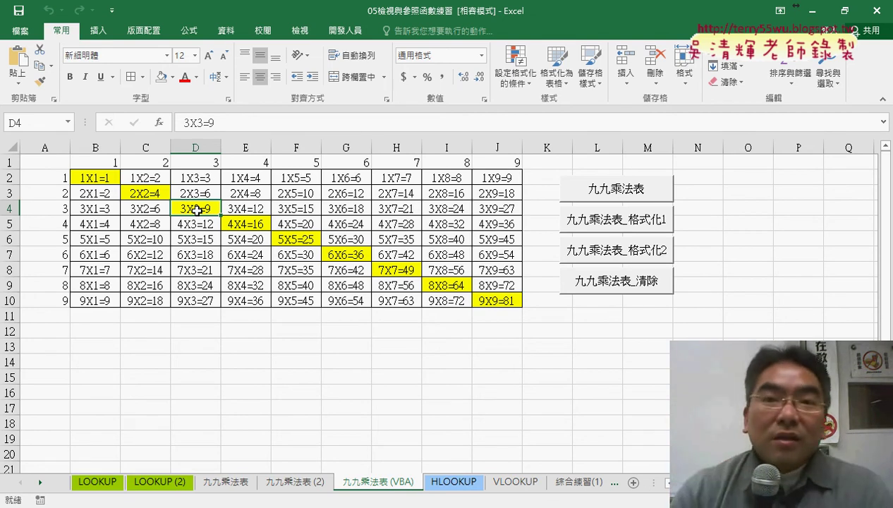
{"action": "left_click", "coordinate": [639, 259]}
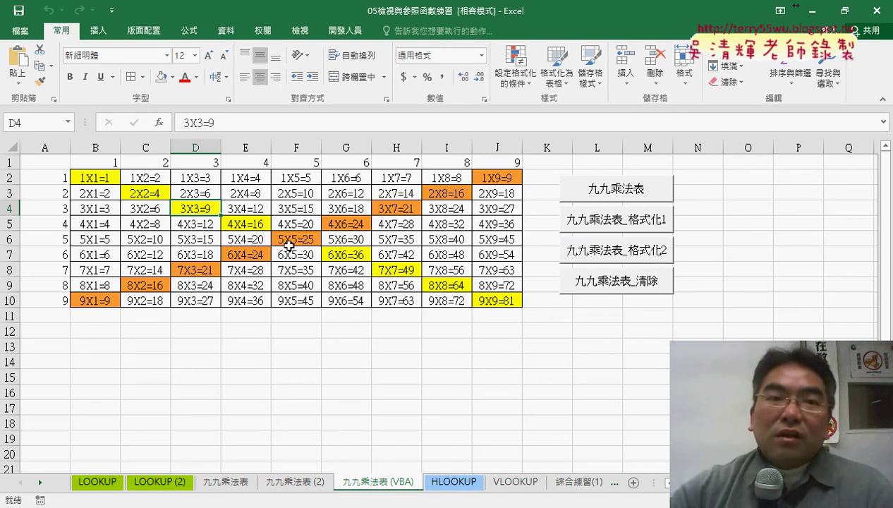
{"action": "left_click", "coordinate": [169, 77]}
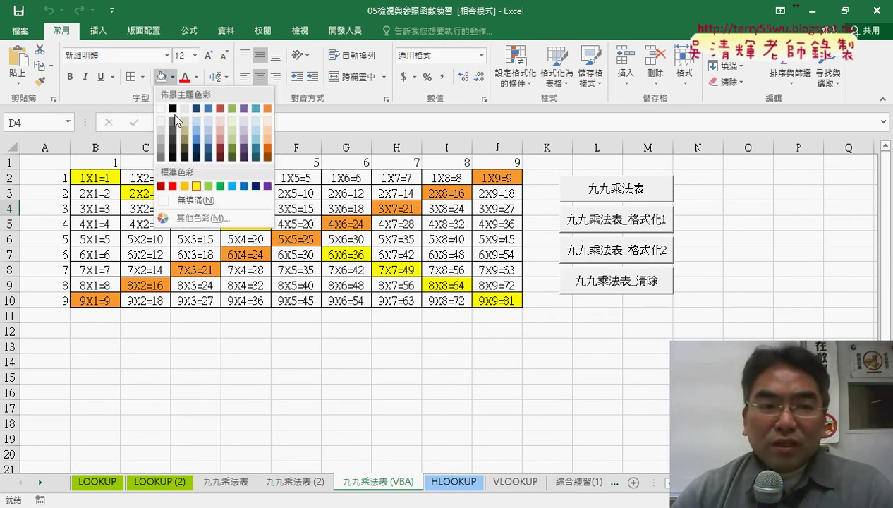
{"action": "left_click", "coordinate": [199, 219]}
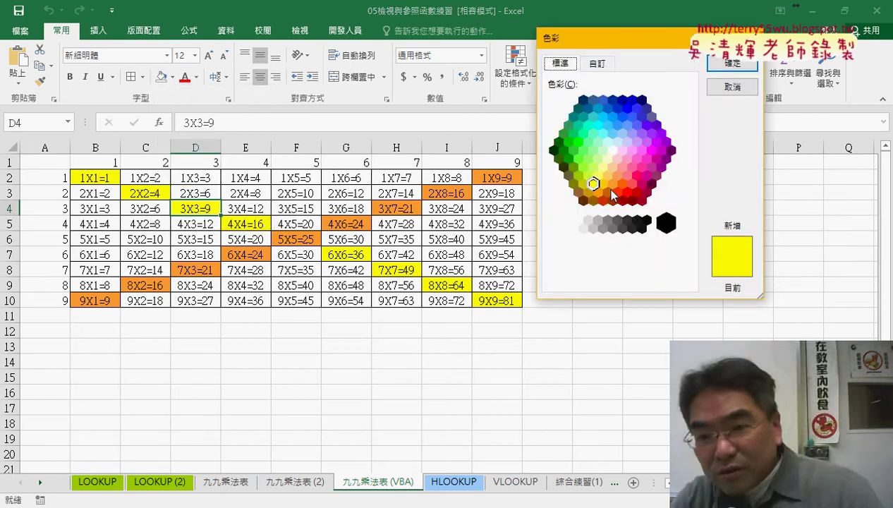
{"action": "left_click", "coordinate": [614, 185]}
{"action": "left_click", "coordinate": [597, 63]}
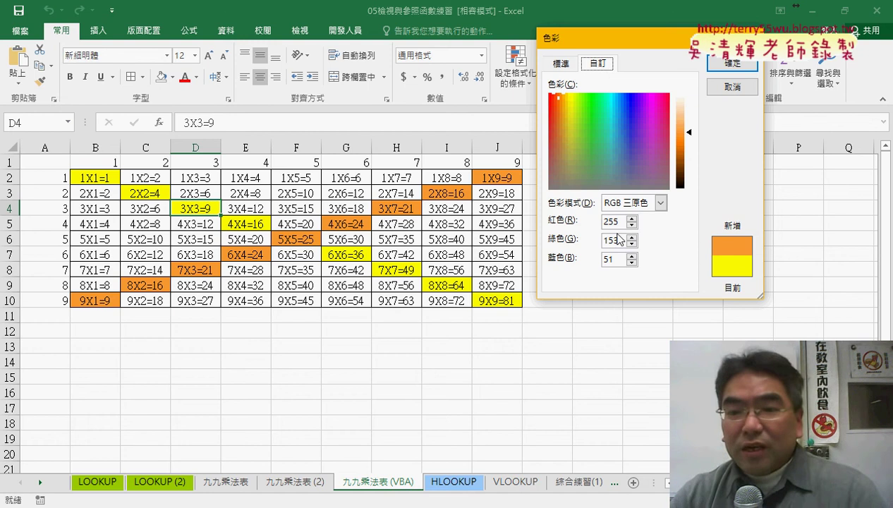
{"action": "key", "text": "Tab"}
{"action": "key", "text": "Tab"}
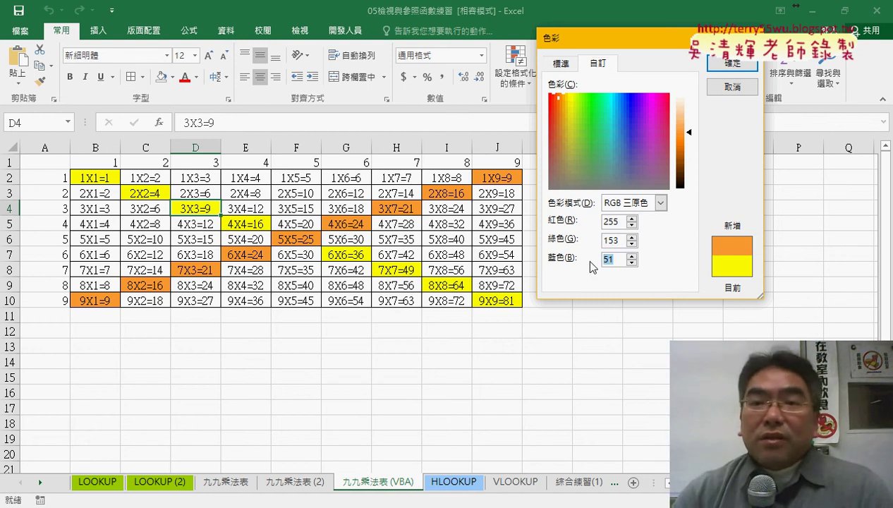
{"action": "left_click", "coordinate": [717, 88]}
{"action": "left_click", "coordinate": [783, 299]}
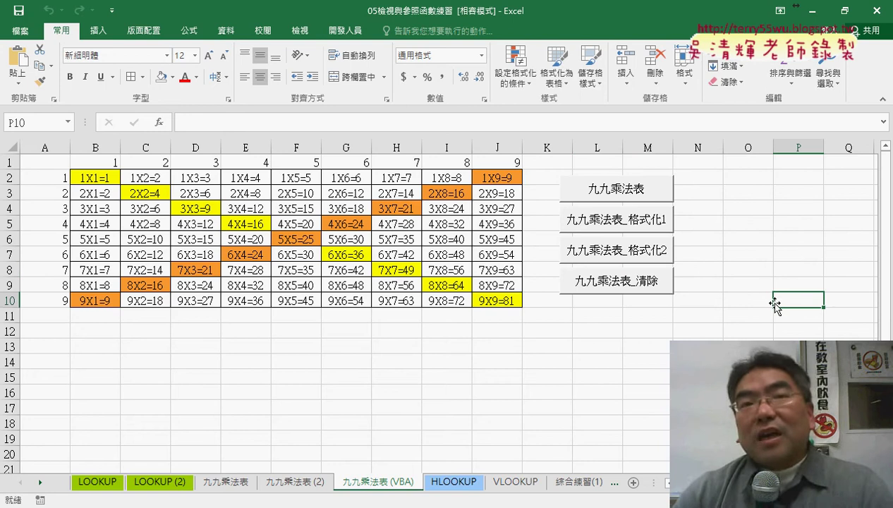
Open the 九九乘法表 button's assigned macro code in the VBA editor via 指定巨集 and 編輯.
{"action": "right_click", "coordinate": [633, 189]}
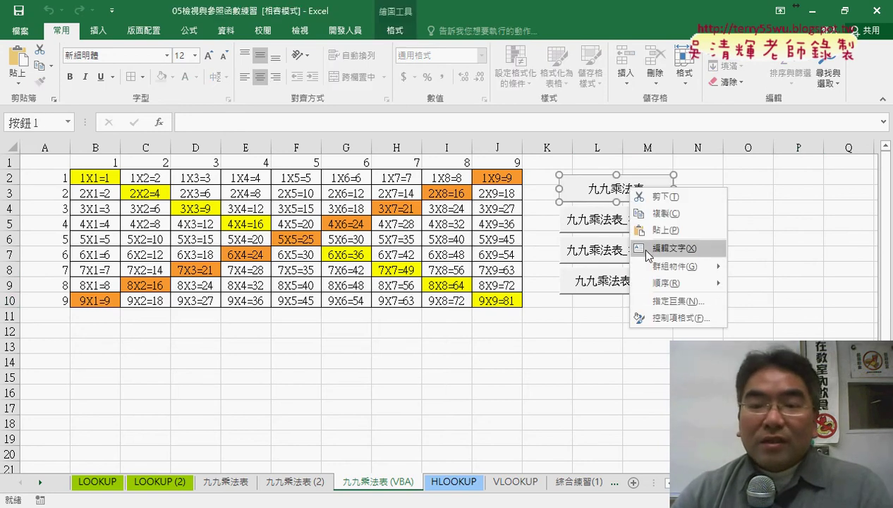
{"action": "left_click", "coordinate": [663, 301]}
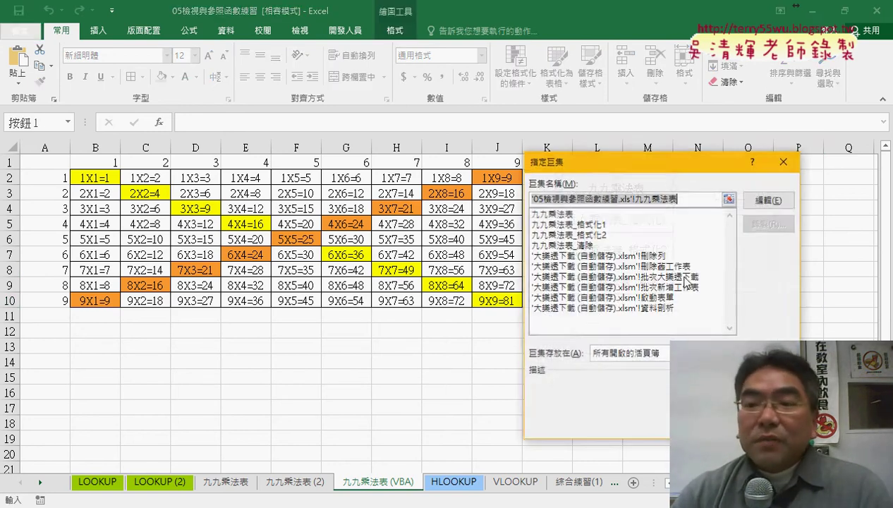
{"action": "left_click", "coordinate": [760, 202]}
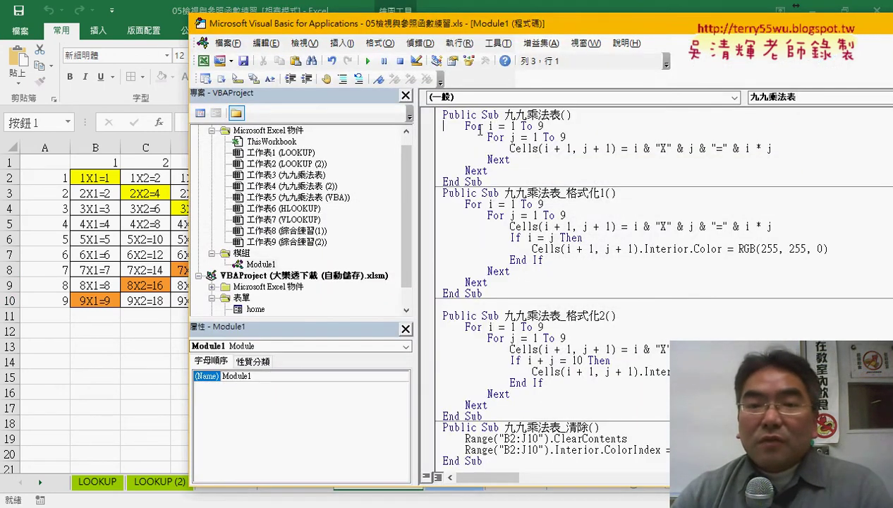
Highlight both loops' 1 To 9 ranges and the Cells(i + 1, j + 1) target expression.
{"action": "left_click_drag", "start_coordinate": [550, 126], "coordinate": [515, 128]}
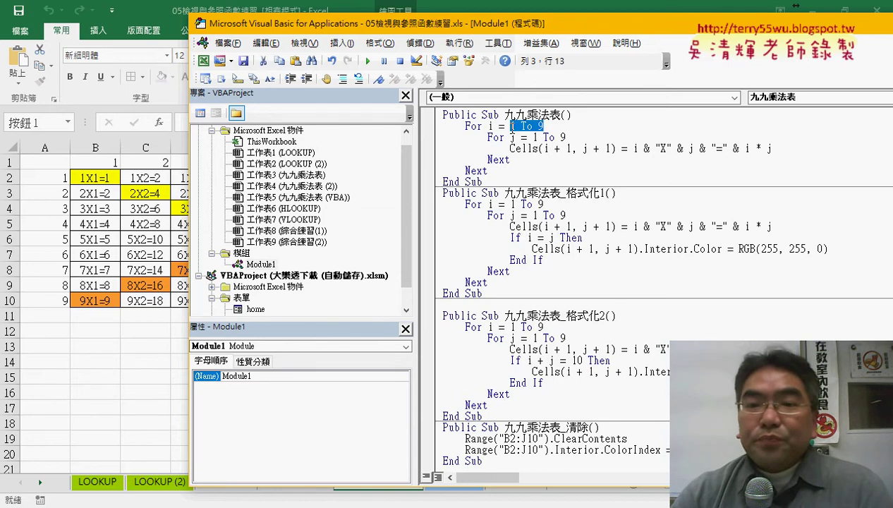
{"action": "left_click_drag", "start_coordinate": [573, 138], "coordinate": [544, 137]}
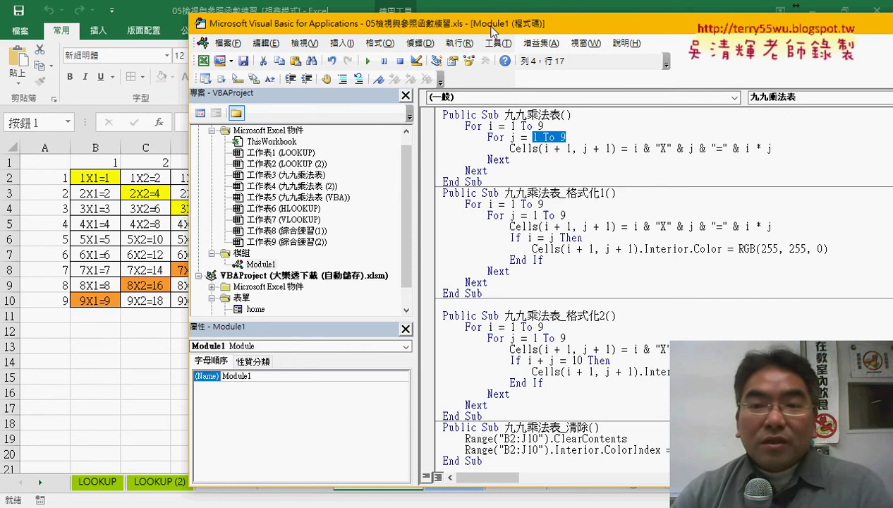
{"action": "left_click_drag", "start_coordinate": [485, 25], "coordinate": [590, 33]}
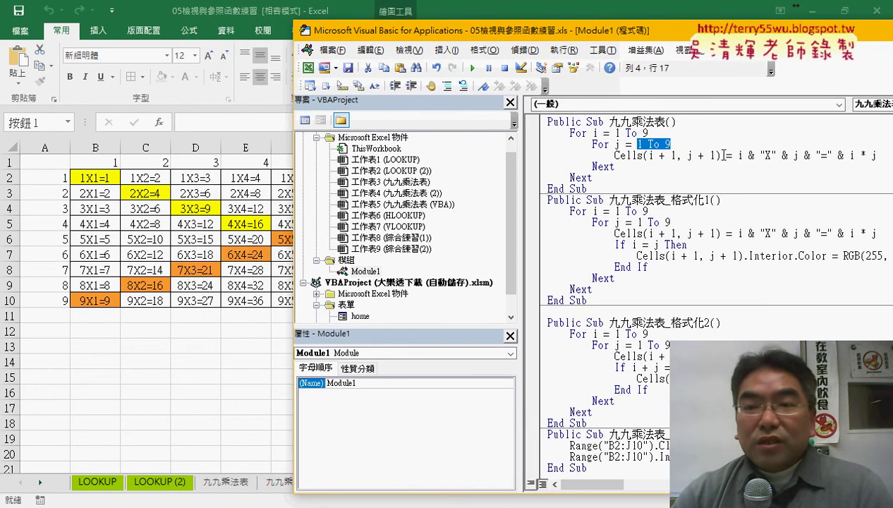
{"action": "left_click_drag", "start_coordinate": [721, 155], "coordinate": [615, 155]}
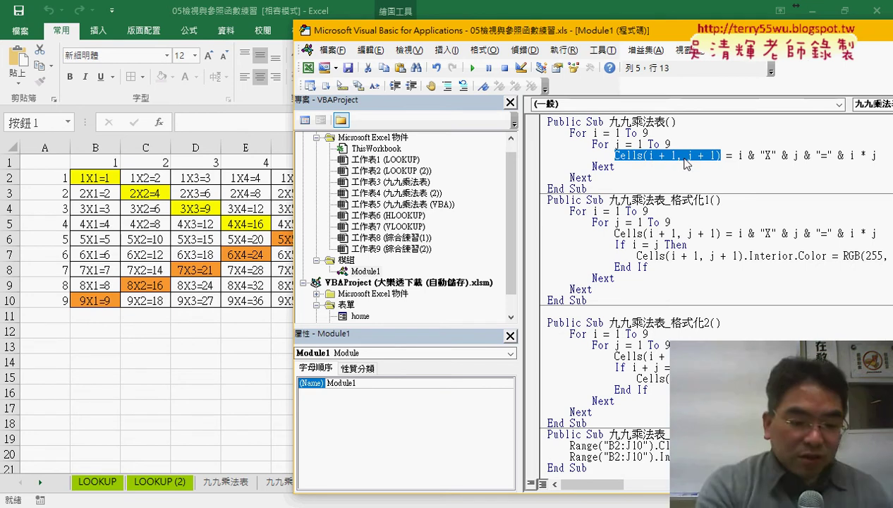
{"action": "mouse_move", "coordinate": [685, 161]}
{"action": "left_mouse_down"}
{"action": "mouse_move", "coordinate": [64, 175]}
{"action": "mouse_move", "coordinate": [74, 170]}
{"action": "mouse_move", "coordinate": [78, 190]}
{"action": "mouse_move", "coordinate": [86, 187]}
{"action": "left_mouse_up"}
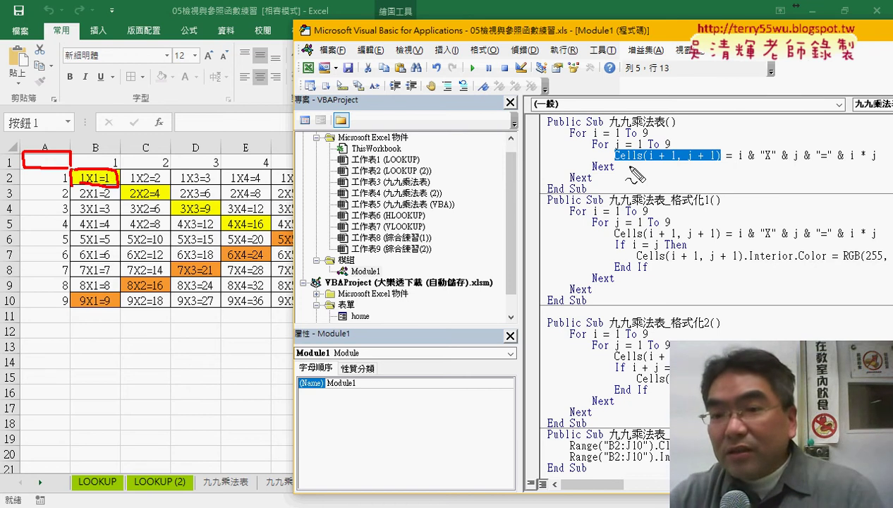
{"action": "left_click_drag", "start_coordinate": [616, 163], "coordinate": [722, 164]}
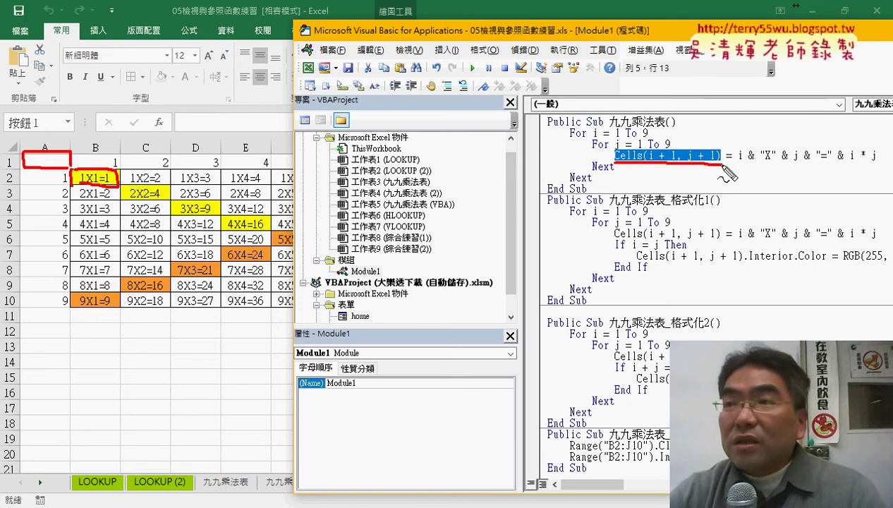
{"action": "key", "text": "Escape"}
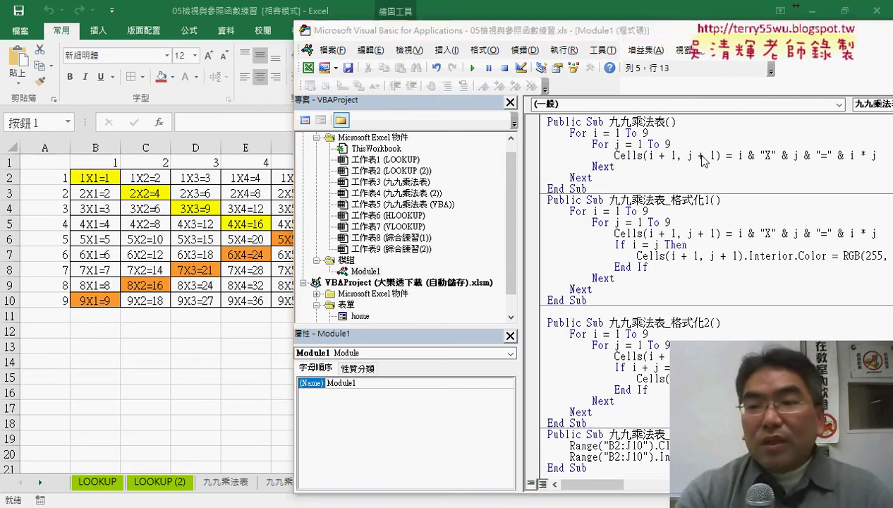
{"action": "left_click_drag", "start_coordinate": [696, 34], "coordinate": [435, 13]}
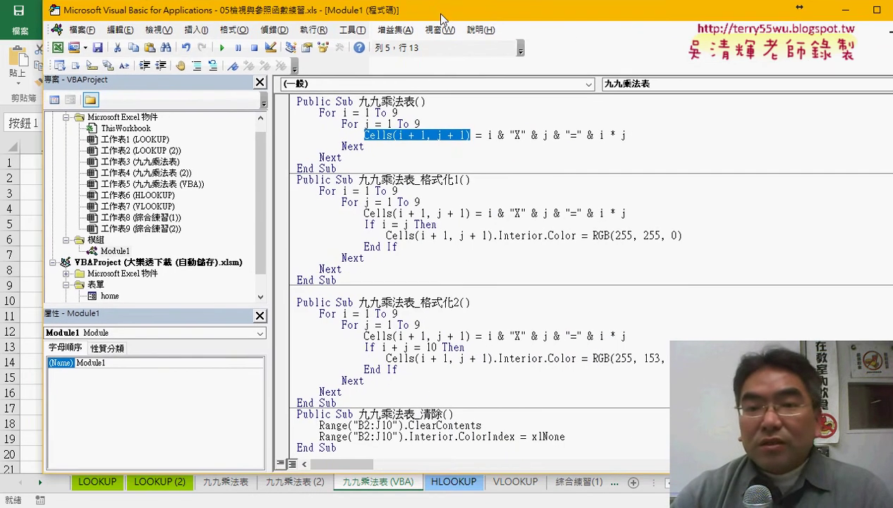
{"action": "left_click", "coordinate": [484, 137]}
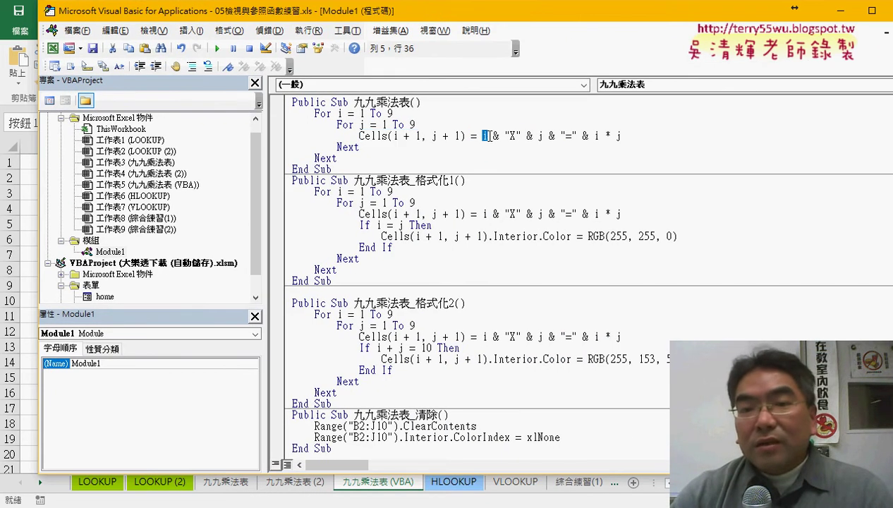
{"action": "left_click_drag", "start_coordinate": [504, 136], "coordinate": [534, 136]}
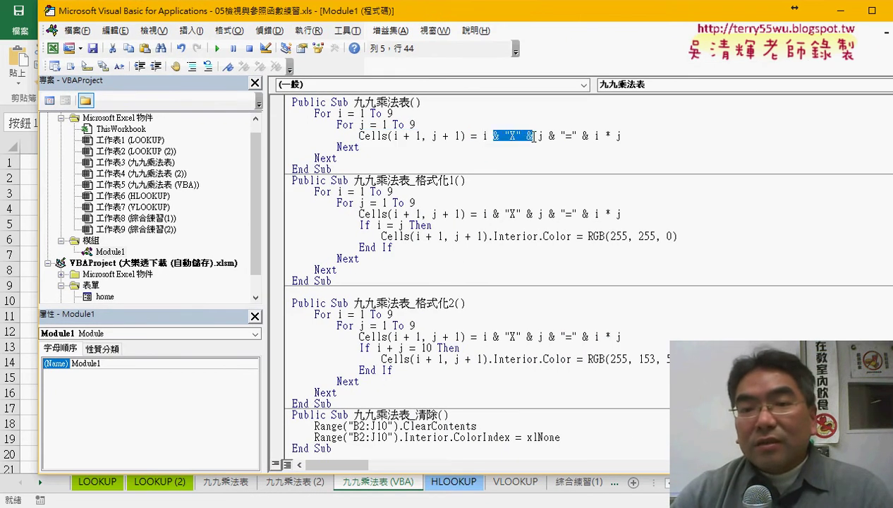
{"action": "double_click", "coordinate": [541, 136]}
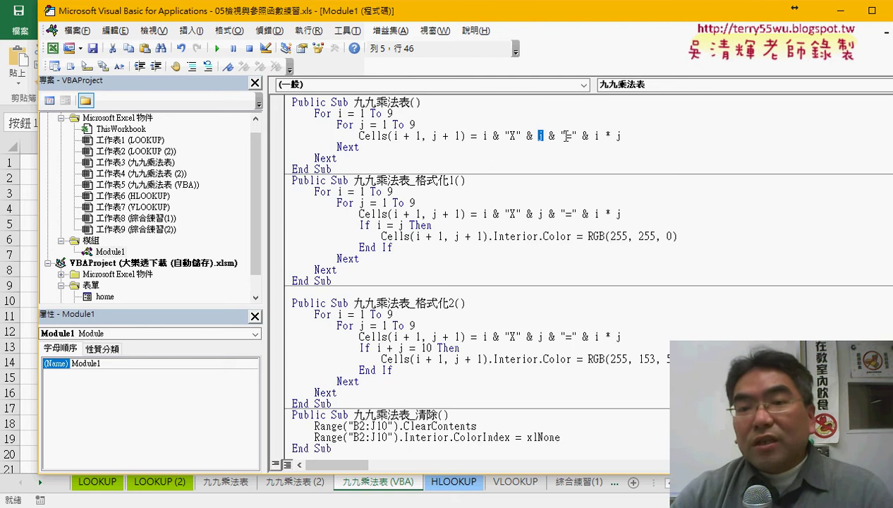
{"action": "left_click_drag", "start_coordinate": [623, 136], "coordinate": [595, 138]}
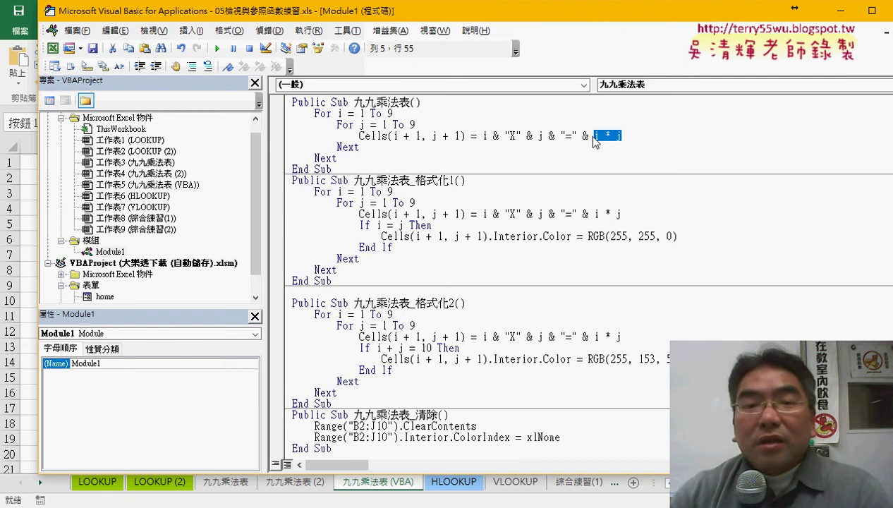
{"action": "left_click", "coordinate": [487, 135]}
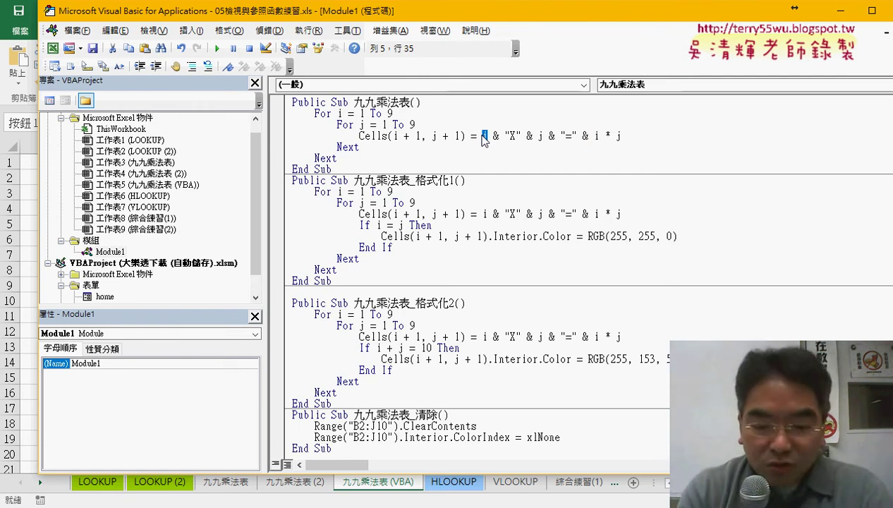
Change the 九九乘法表 macro's Cells line to build j & "X" & i & "=" & i * j.
{"action": "type", "text": "j"}
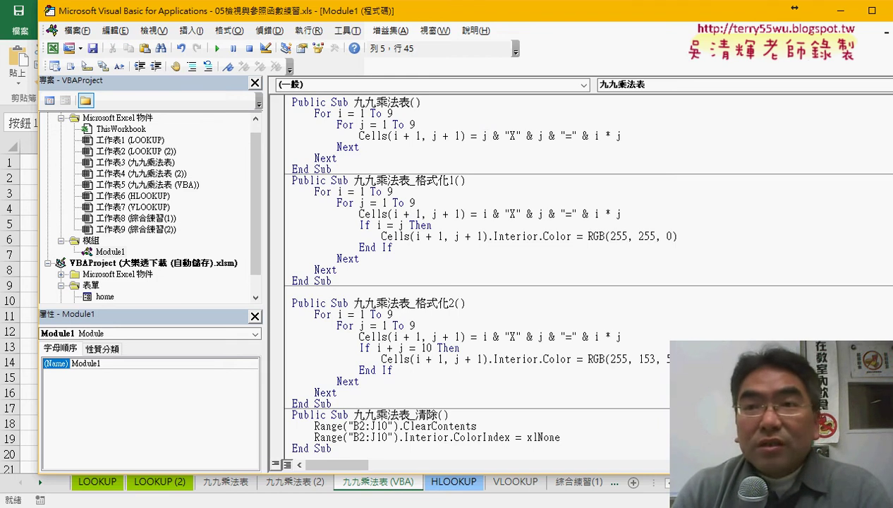
{"action": "key", "text": "Delete"}
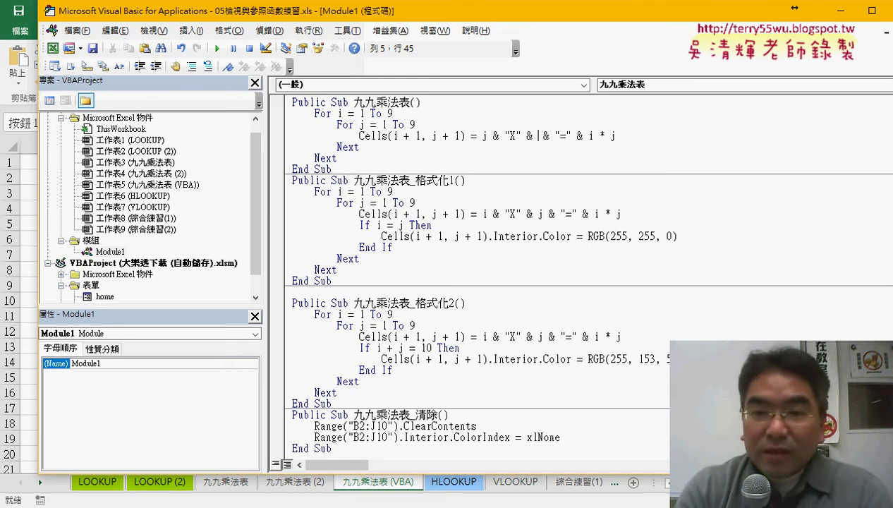
{"action": "type", "text": "i"}
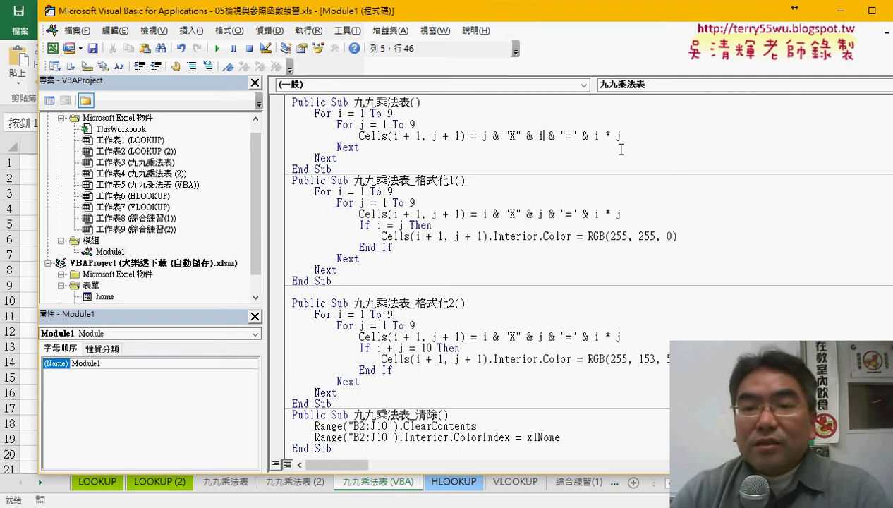
{"action": "left_click_drag", "start_coordinate": [595, 136], "coordinate": [621, 135]}
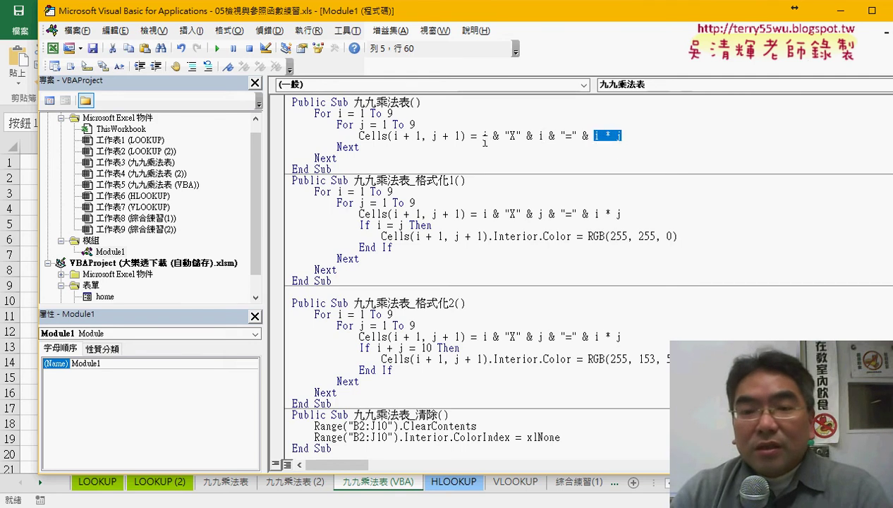
Apply the same j X i factor swap to the 格式化1 and 格式化2 macros.
{"action": "left_click", "coordinate": [486, 214]}
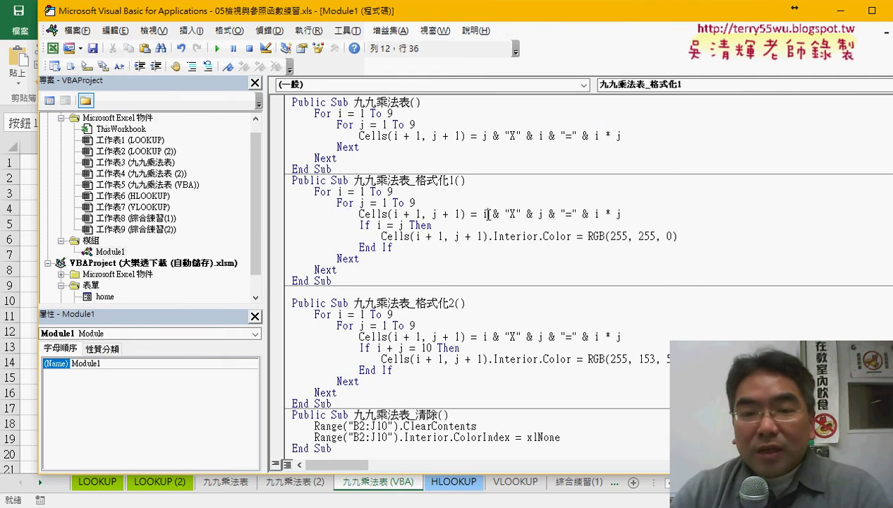
{"action": "double_click", "coordinate": [485, 214]}
{"action": "type", "text": "j"}
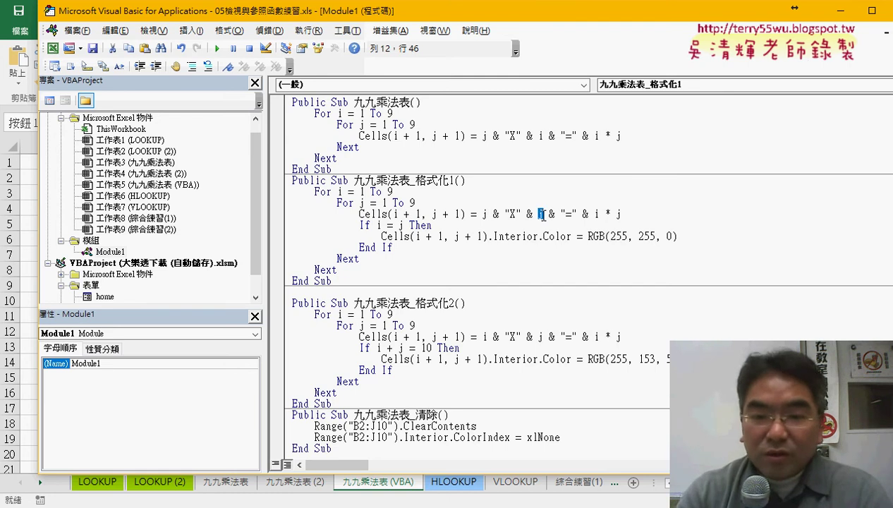
{"action": "type", "text": "i"}
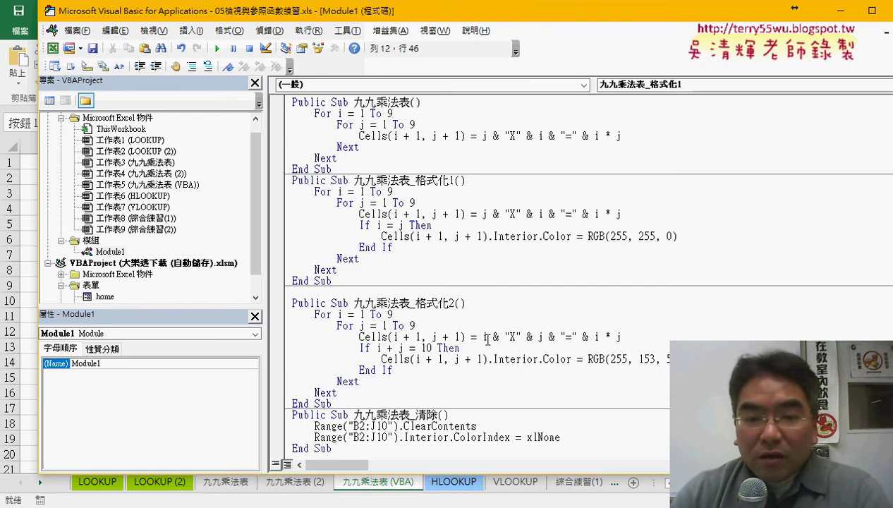
{"action": "double_click", "coordinate": [485, 337]}
{"action": "type", "text": "j"}
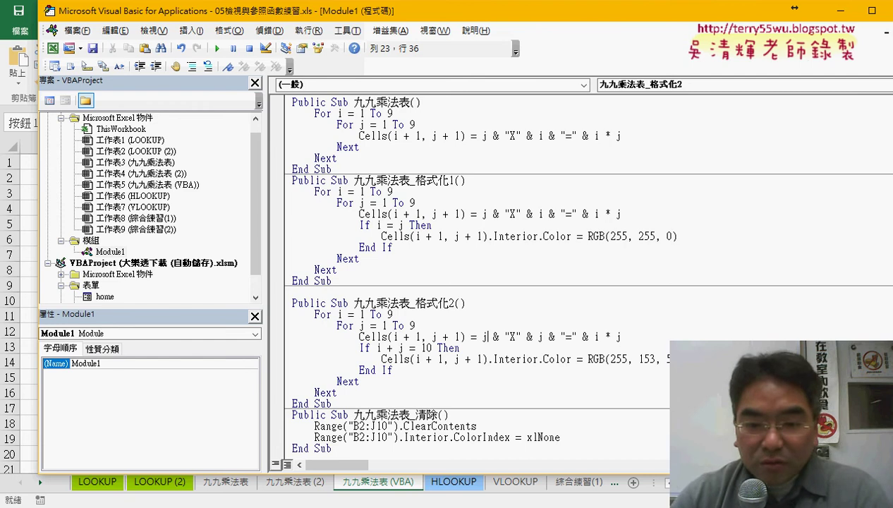
{"action": "double_click", "coordinate": [541, 337]}
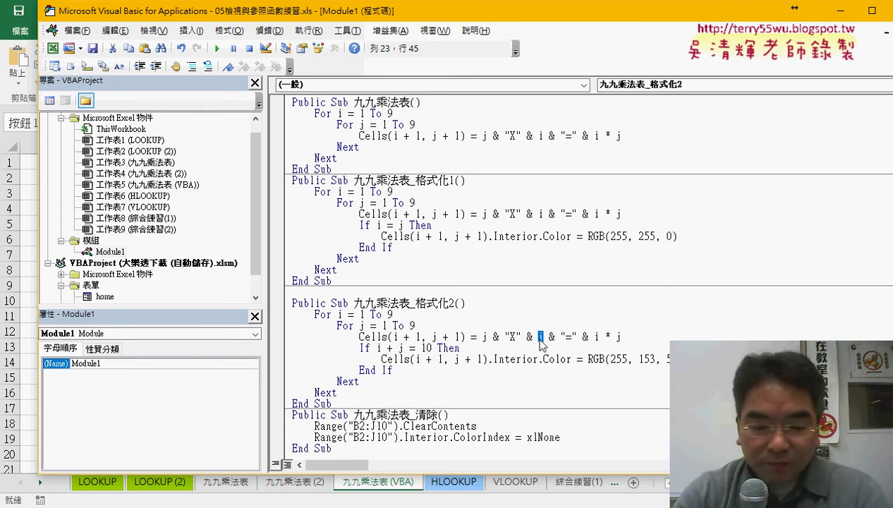
{"action": "type", "text": "i"}
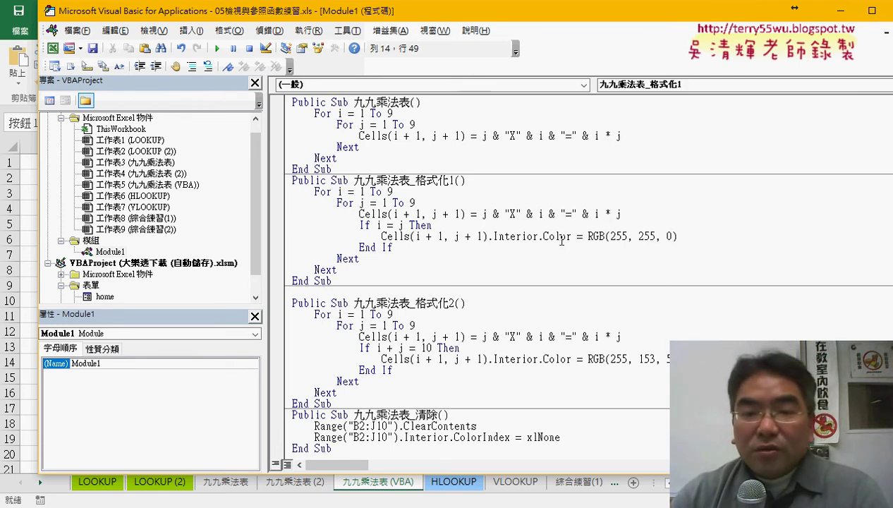
{"action": "mouse_move", "coordinate": [377, 225]}
{"action": "left_mouse_down"}
{"action": "mouse_move", "coordinate": [399, 225]}
{"action": "mouse_move", "coordinate": [275, 227]}
{"action": "left_mouse_up"}
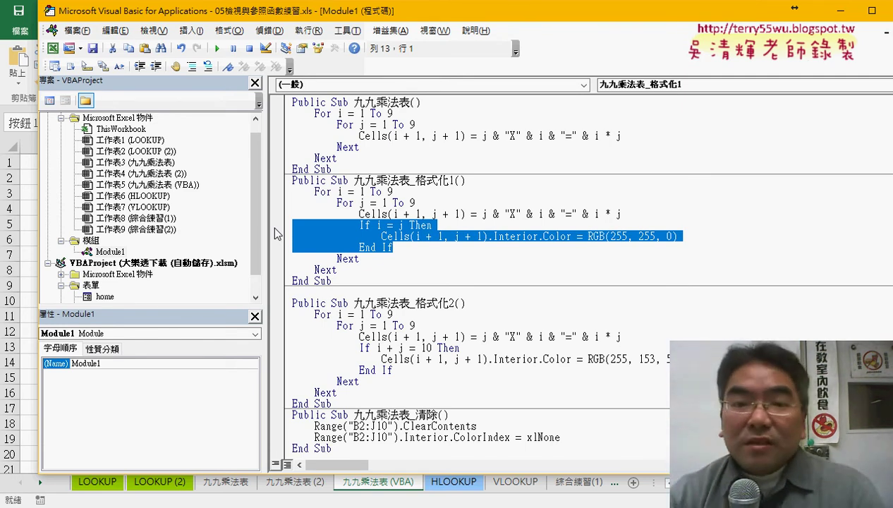
{"action": "left_click", "coordinate": [480, 237]}
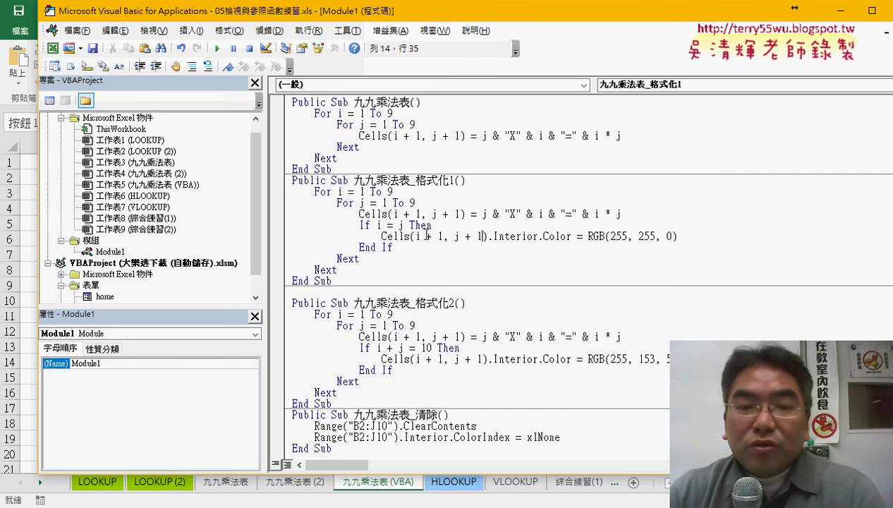
{"action": "left_click_drag", "start_coordinate": [381, 238], "coordinate": [488, 238]}
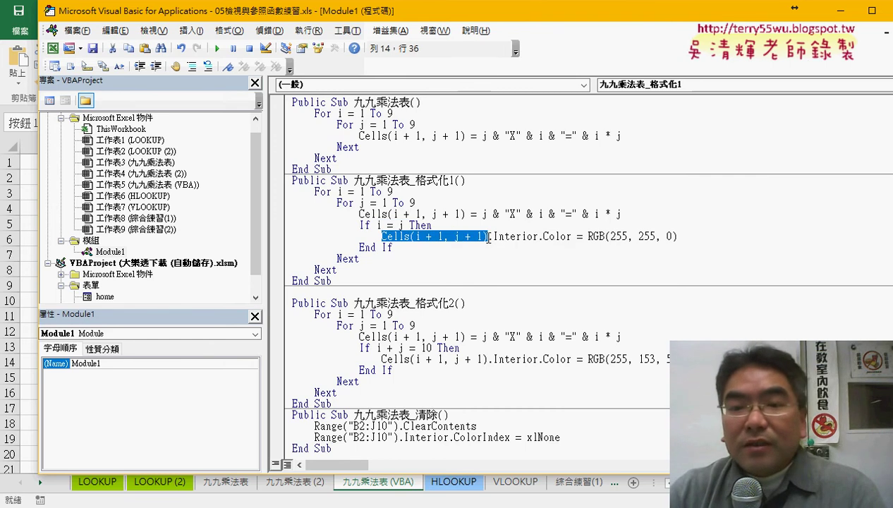
{"action": "left_click", "coordinate": [589, 238]}
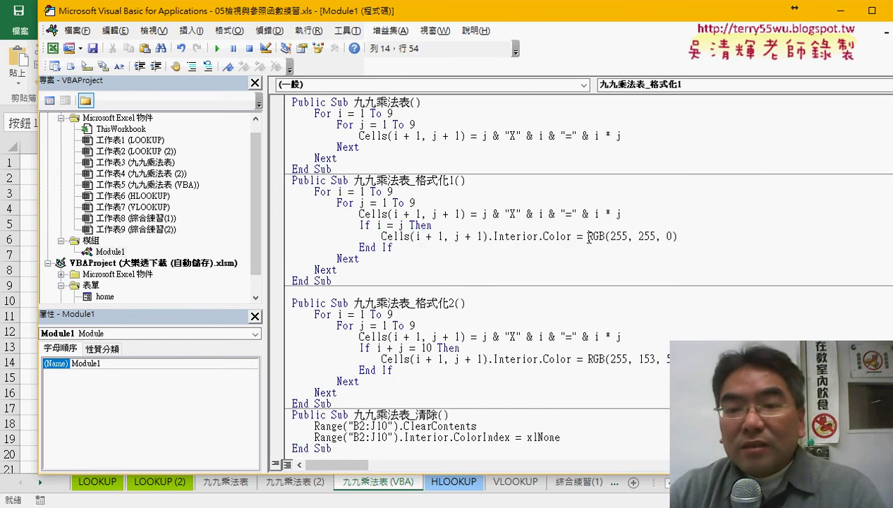
{"action": "left_click_drag", "start_coordinate": [494, 235], "coordinate": [678, 239]}
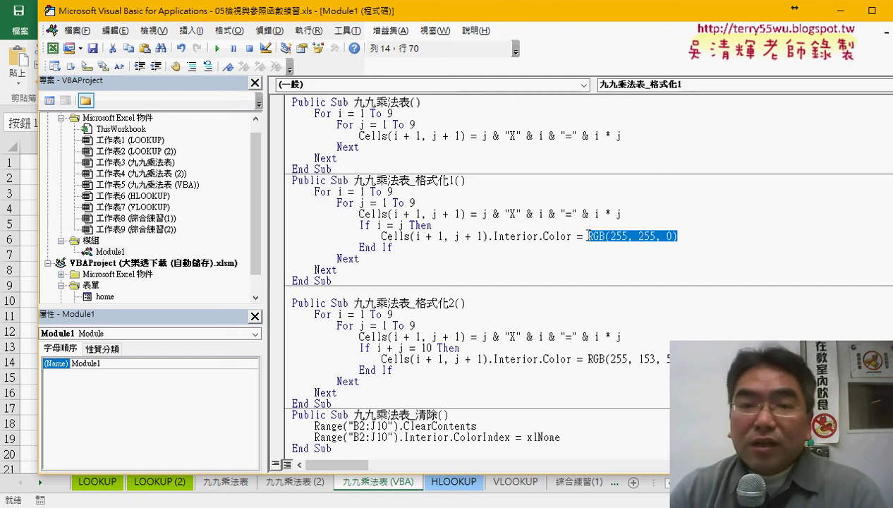
Run 九九乘法表_清除, then 九九乘法表_格式化1 to rebuild j X i entries with a yellow diagonal.
{"action": "mouse_move", "coordinate": [482, 24]}
{"action": "left_mouse_down"}
{"action": "mouse_move", "coordinate": [740, 31]}
{"action": "mouse_move", "coordinate": [695, 25]}
{"action": "left_mouse_up"}
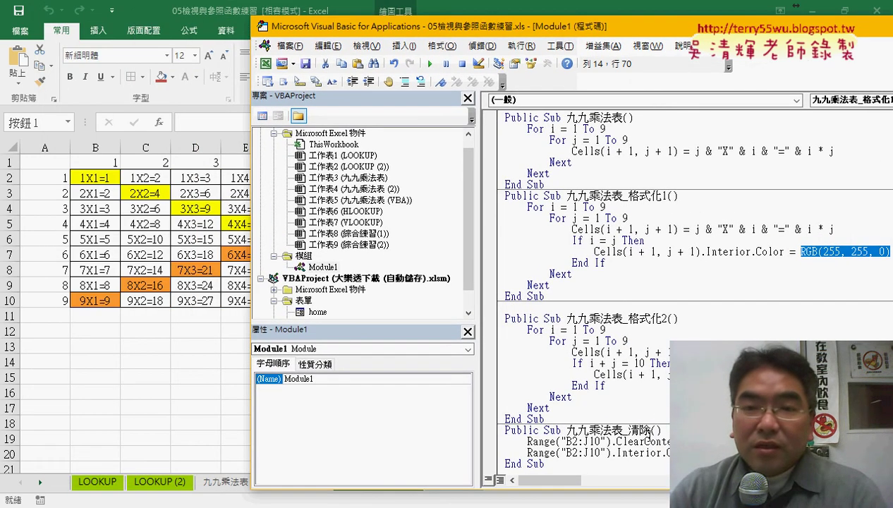
{"action": "left_click", "coordinate": [648, 439]}
{"action": "left_click", "coordinate": [429, 64]}
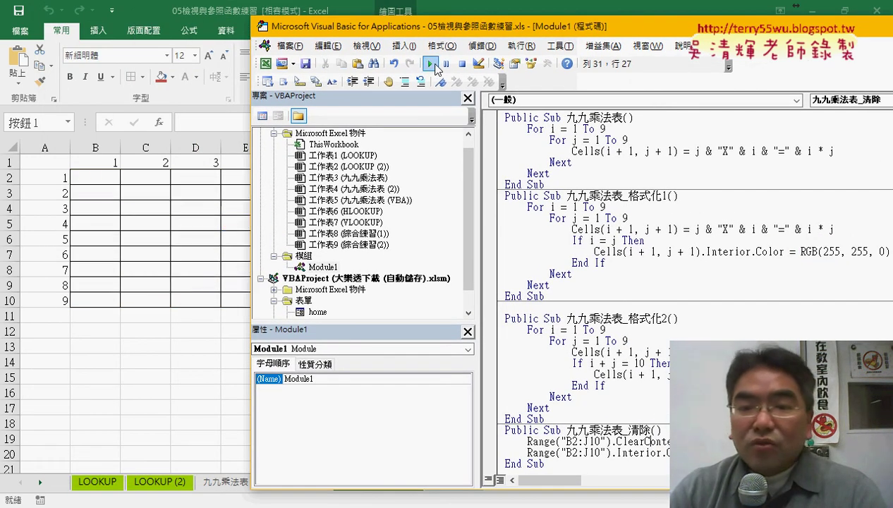
{"action": "left_click", "coordinate": [653, 252]}
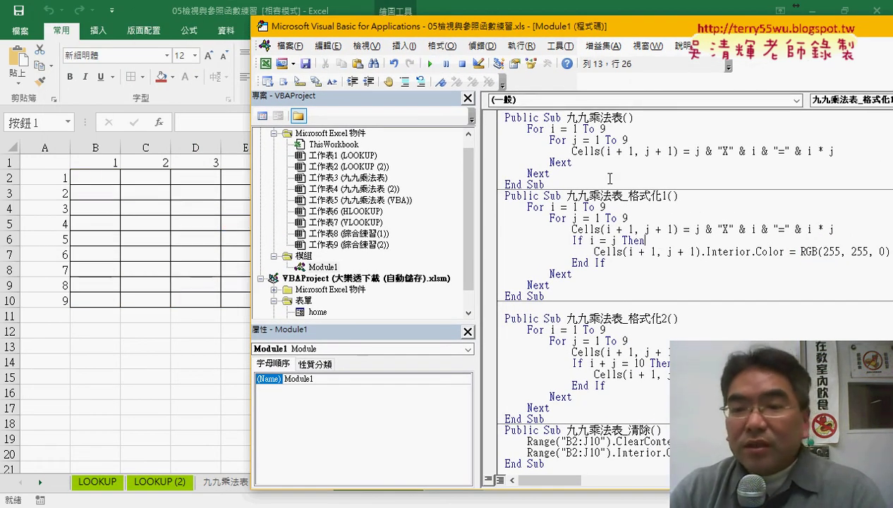
{"action": "left_click", "coordinate": [429, 63]}
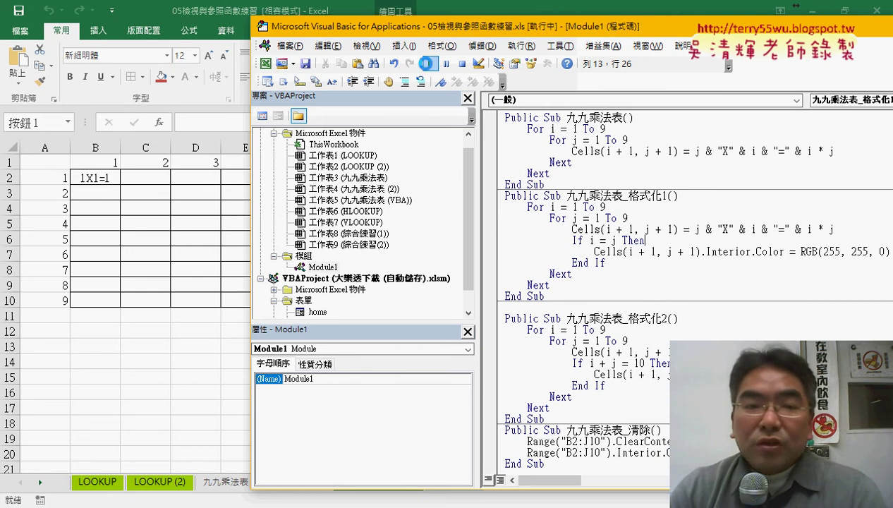
{"action": "mouse_move", "coordinate": [419, 33]}
{"action": "left_mouse_down"}
{"action": "mouse_move", "coordinate": [489, 434]}
{"action": "mouse_move", "coordinate": [489, 321]}
{"action": "mouse_move", "coordinate": [332, 3]}
{"action": "left_mouse_up"}
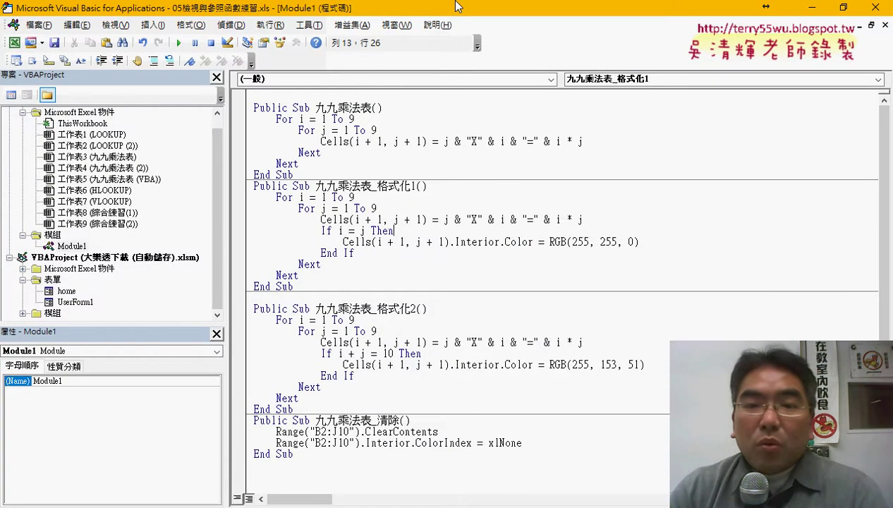
Run 九九乘法表_格式化2 from the editor to add the orange 9X1=9 to 1X9=9 diagonal.
{"action": "left_click_drag", "start_coordinate": [455, 8], "coordinate": [526, 273]}
{"action": "mouse_move", "coordinate": [561, 324]}
{"action": "left_mouse_down"}
{"action": "mouse_move", "coordinate": [506, 68]}
{"action": "mouse_move", "coordinate": [437, 41]}
{"action": "left_mouse_up"}
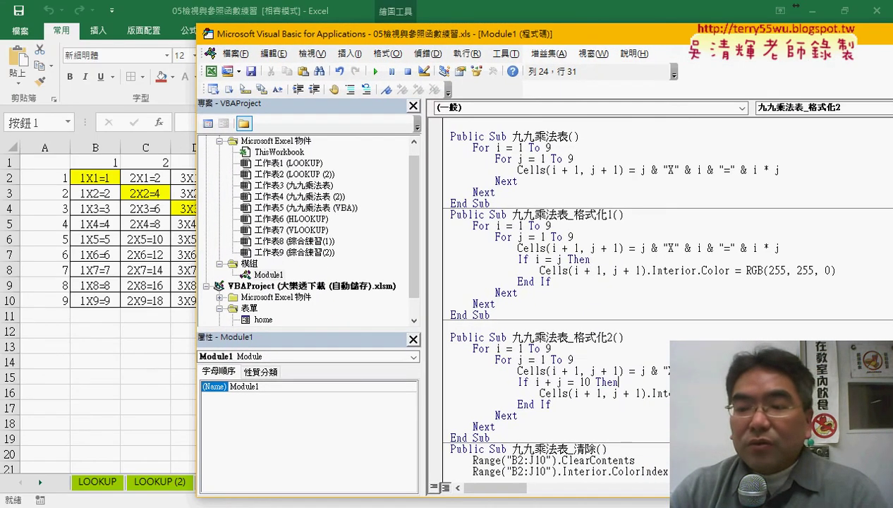
{"action": "key", "text": "ctrl+Left"}
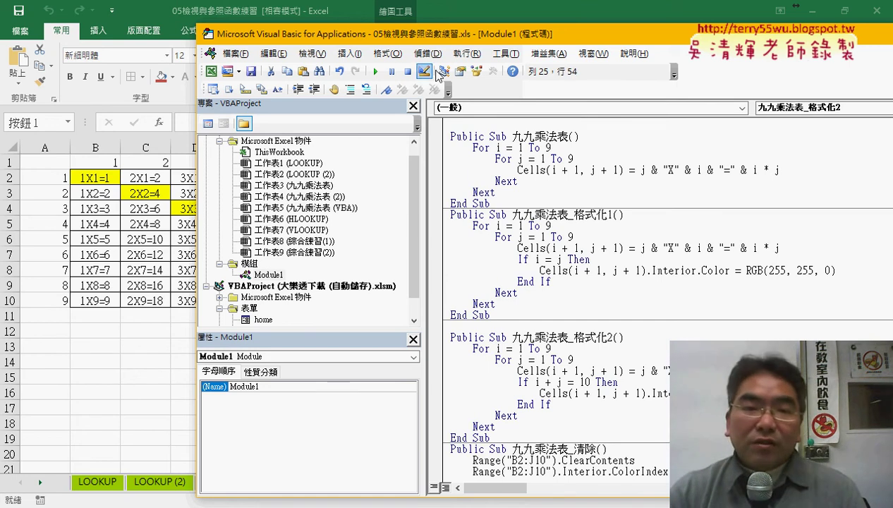
{"action": "left_click", "coordinate": [374, 72]}
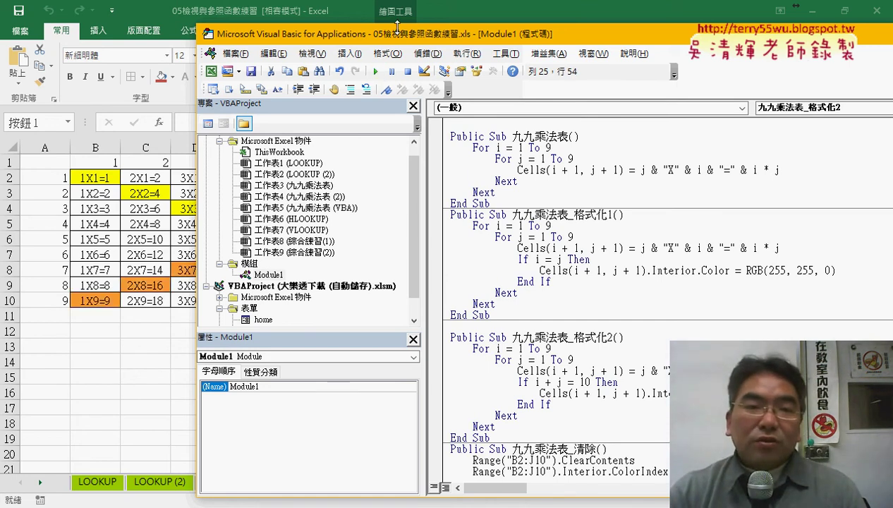
{"action": "mouse_move", "coordinate": [401, 35]}
{"action": "left_mouse_down"}
{"action": "mouse_move", "coordinate": [539, 248]}
{"action": "mouse_move", "coordinate": [304, 19]}
{"action": "left_mouse_up"}
{"action": "scroll", "coordinate": [457, 191], "scroll_direction": "down", "scroll_amount": 1}
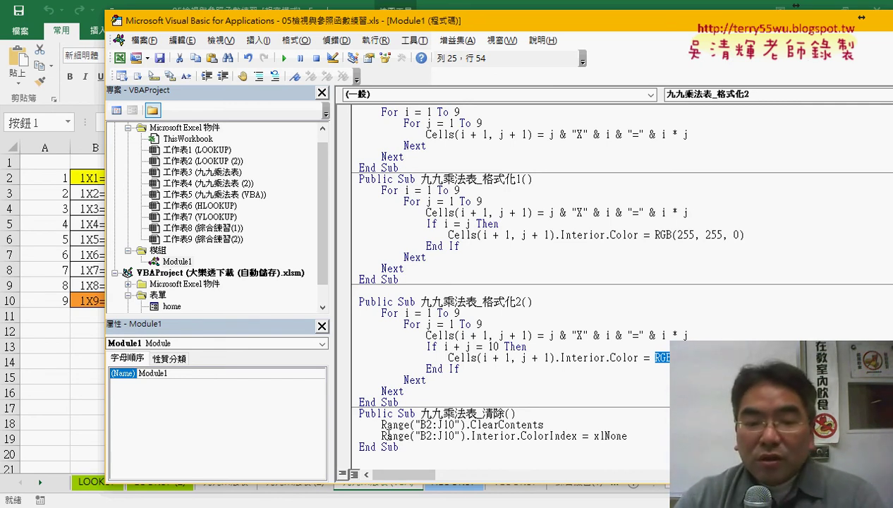
Highlight Range, ClearContents and xlNone in the 九九乘法表_清除 macro to explain them.
{"action": "left_click_drag", "start_coordinate": [382, 425], "coordinate": [407, 426]}
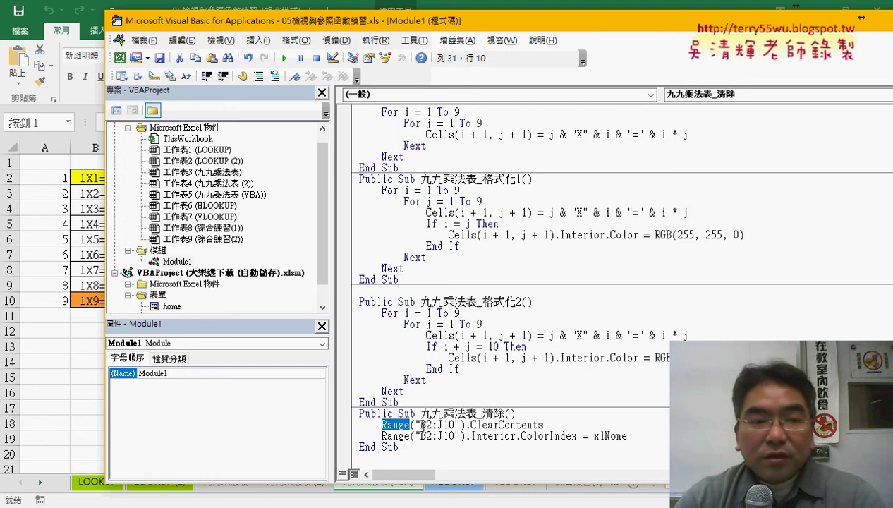
{"action": "left_click_drag", "start_coordinate": [252, 30], "coordinate": [709, 44]}
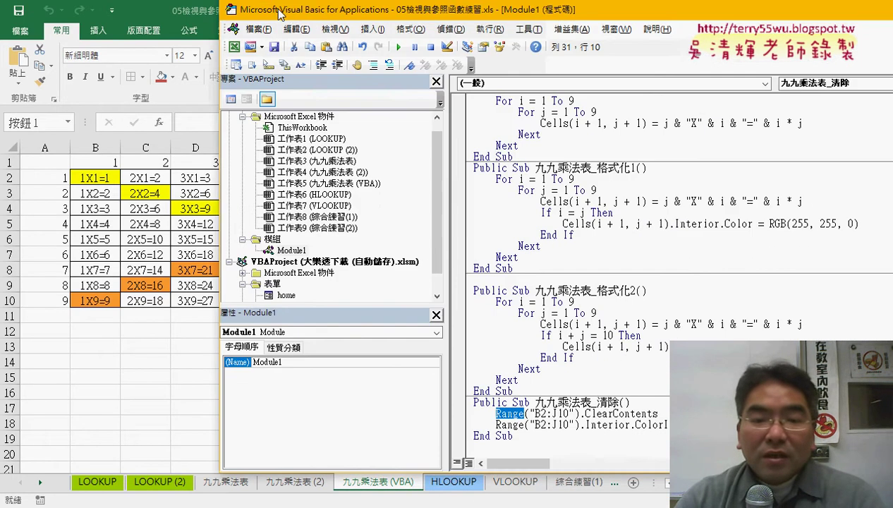
{"action": "left_click_drag", "start_coordinate": [630, 40], "coordinate": [198, 18]}
{"action": "left_click_drag", "start_coordinate": [569, 415], "coordinate": [492, 415]}
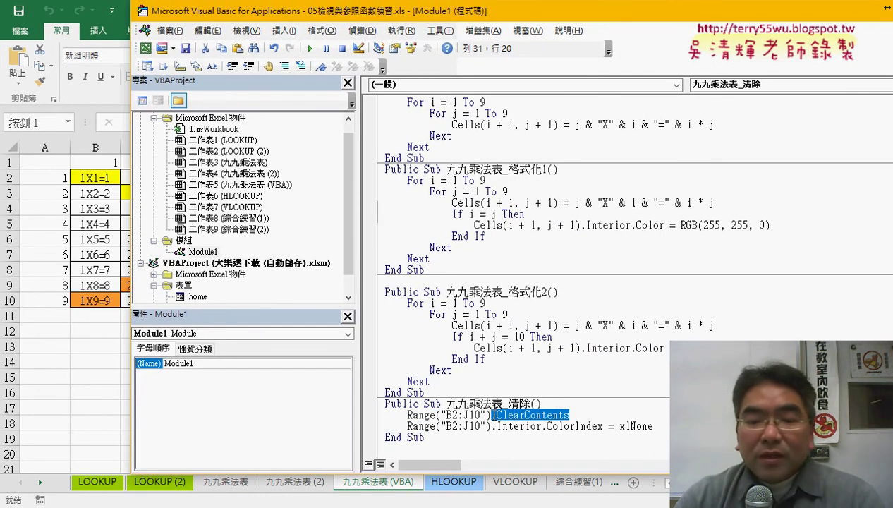
{"action": "left_click_drag", "start_coordinate": [654, 426], "coordinate": [624, 428]}
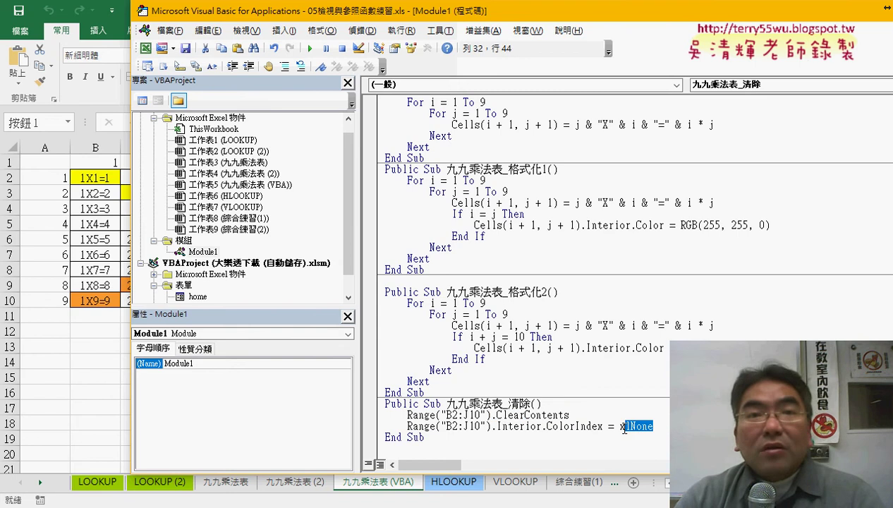
Run 九九乘法表_清除 to blank B2:J10 and view the emptied sheet.
{"action": "left_click", "coordinate": [559, 416]}
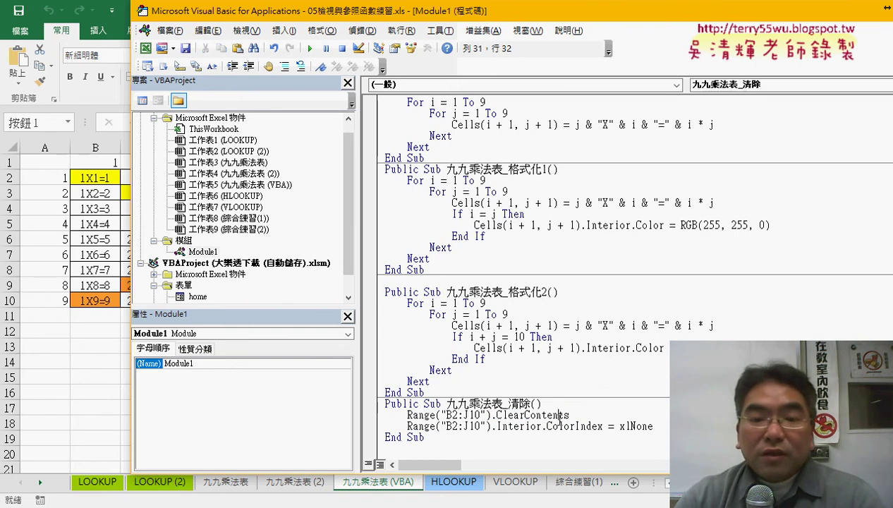
{"action": "left_click", "coordinate": [309, 48]}
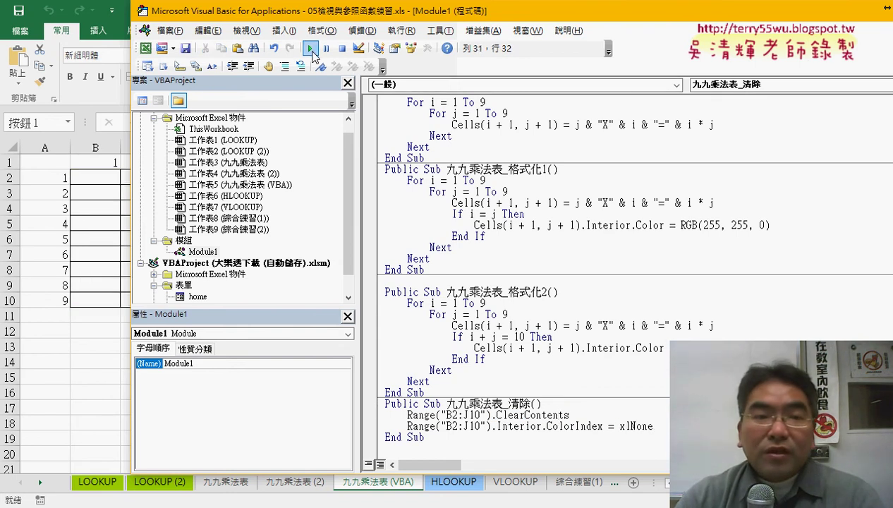
{"action": "left_click_drag", "start_coordinate": [316, 23], "coordinate": [479, 23]}
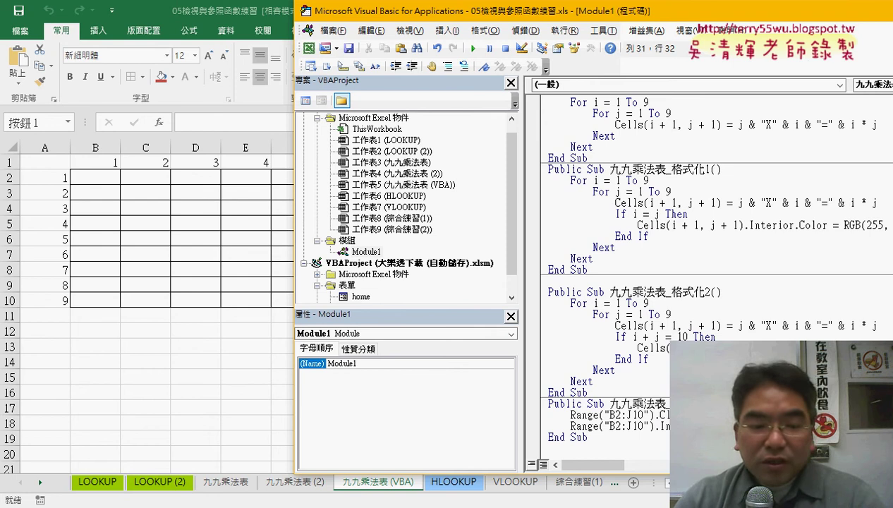
Scroll through the old macro listing in Google Docs, then return to the VBA editor's Module1.
{"action": "mouse_move", "coordinate": [188, 507]}
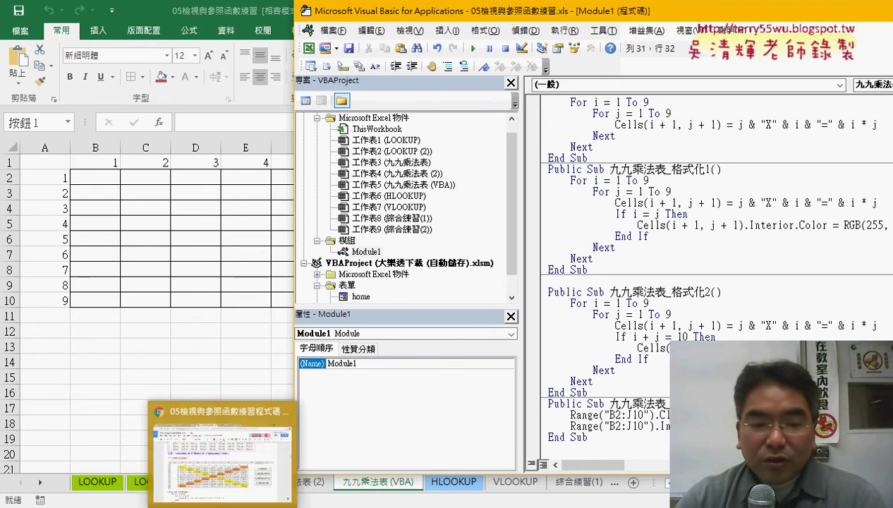
{"action": "left_click", "coordinate": [224, 458]}
{"action": "scroll", "coordinate": [313, 335], "scroll_direction": "down", "scroll_amount": 3}
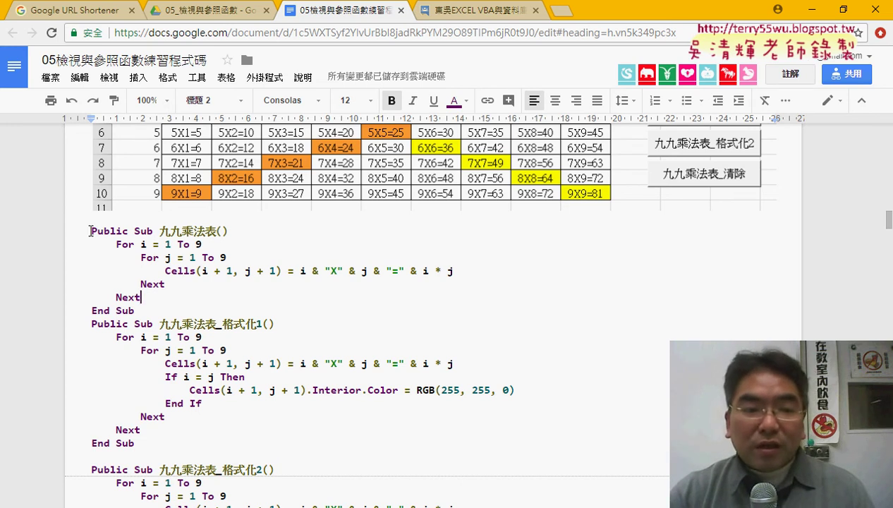
{"action": "left_click", "coordinate": [91, 231]}
{"action": "scroll", "coordinate": [272, 357], "scroll_direction": "down", "scroll_amount": 1}
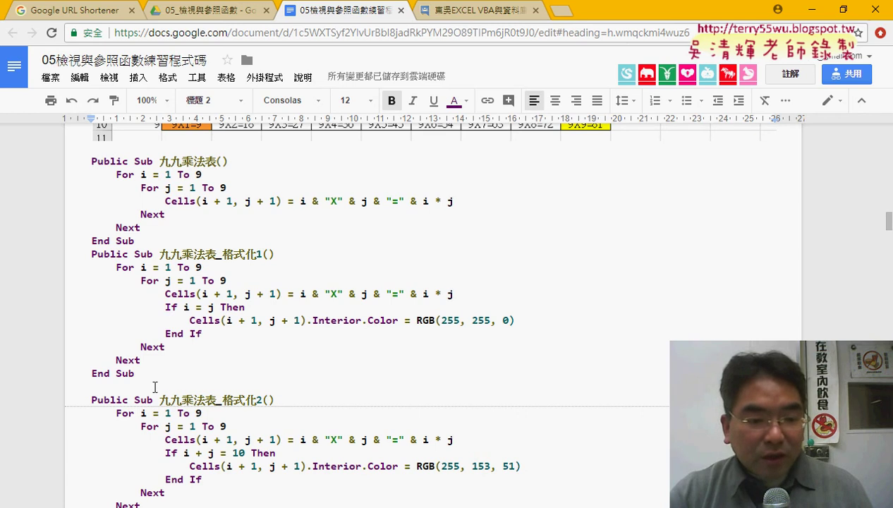
{"action": "scroll", "coordinate": [156, 389], "scroll_direction": "down", "scroll_amount": 1}
{"action": "mouse_move", "coordinate": [293, 506]}
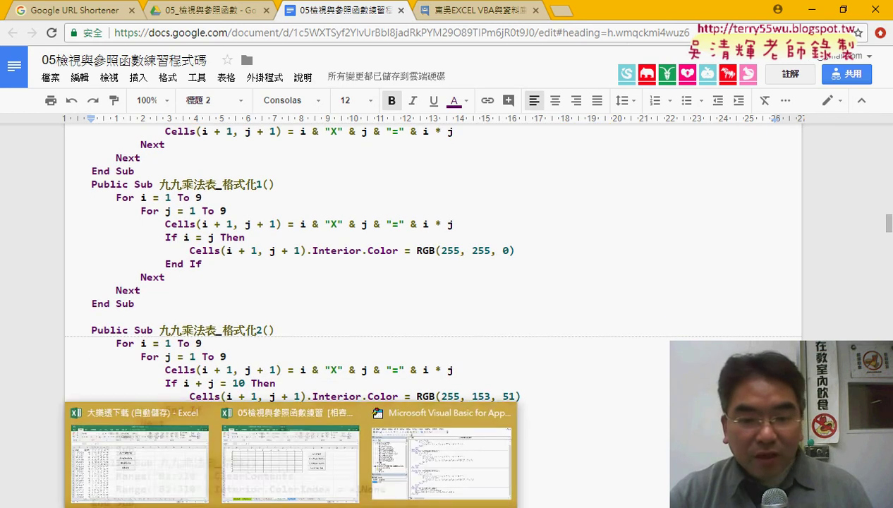
{"action": "left_click", "coordinate": [442, 458]}
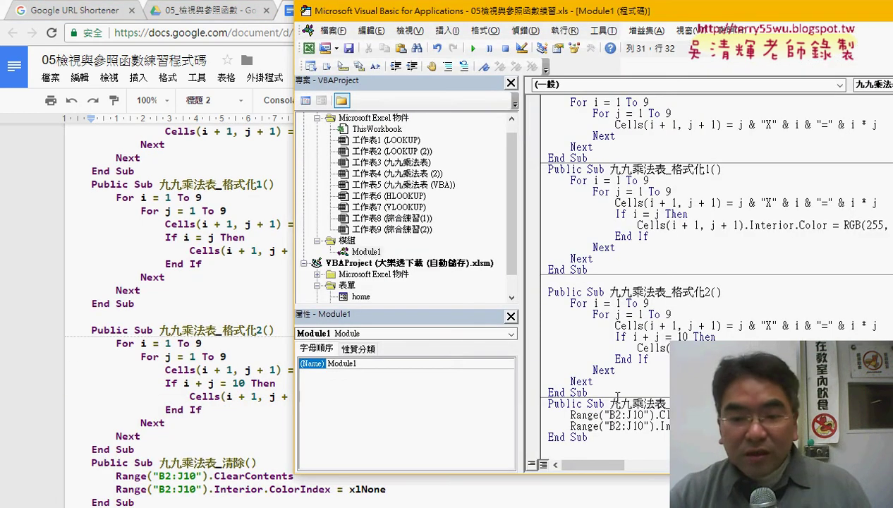
Select all updated Module1 code in the VBA editor, then the old code block in Google Docs.
{"action": "mouse_move", "coordinate": [590, 393]}
{"action": "left_mouse_down"}
{"action": "mouse_move", "coordinate": [549, 99]}
{"action": "mouse_move", "coordinate": [549, 113]}
{"action": "left_mouse_up"}
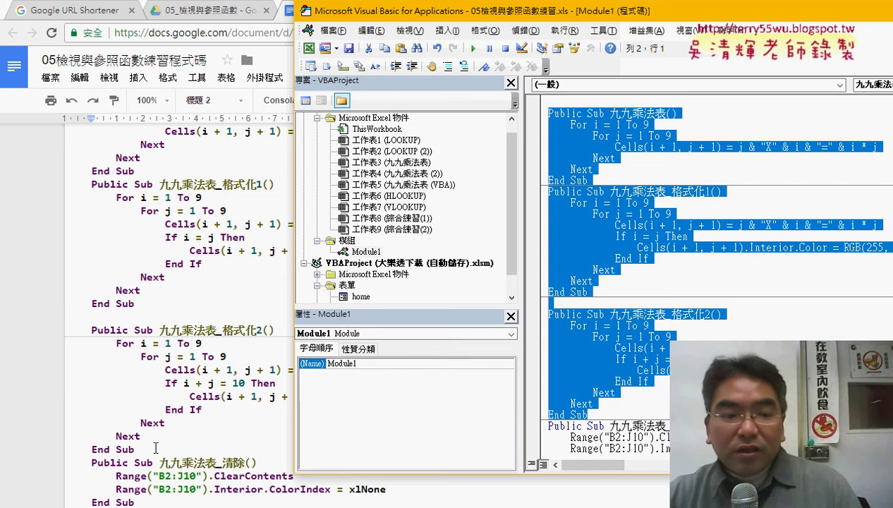
{"action": "mouse_move", "coordinate": [155, 448]}
{"action": "left_mouse_down"}
{"action": "mouse_move", "coordinate": [81, 179]}
{"action": "mouse_move", "coordinate": [83, 368]}
{"action": "left_mouse_up"}
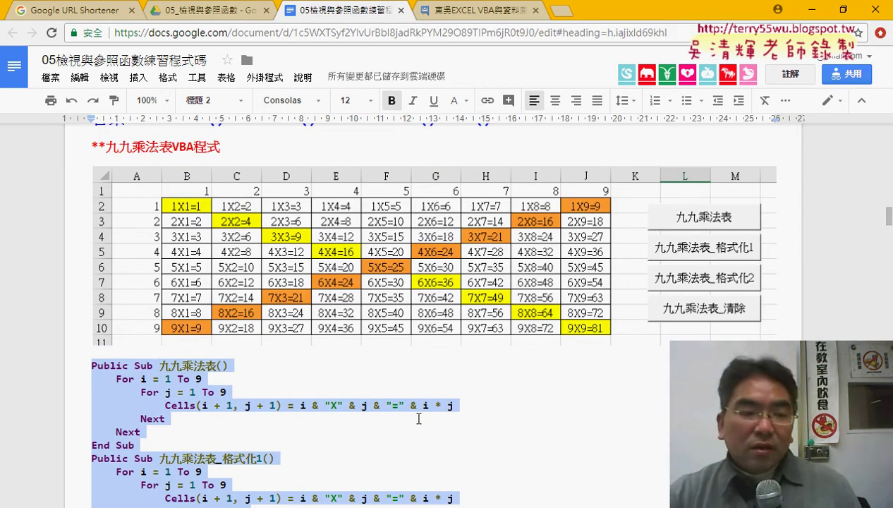
Paste the updated macros over the old code and check the 格式化2 macro name.
{"action": "key", "text": "ctrl+v"}
{"action": "scroll", "coordinate": [460, 428], "scroll_direction": "up", "scroll_amount": 1}
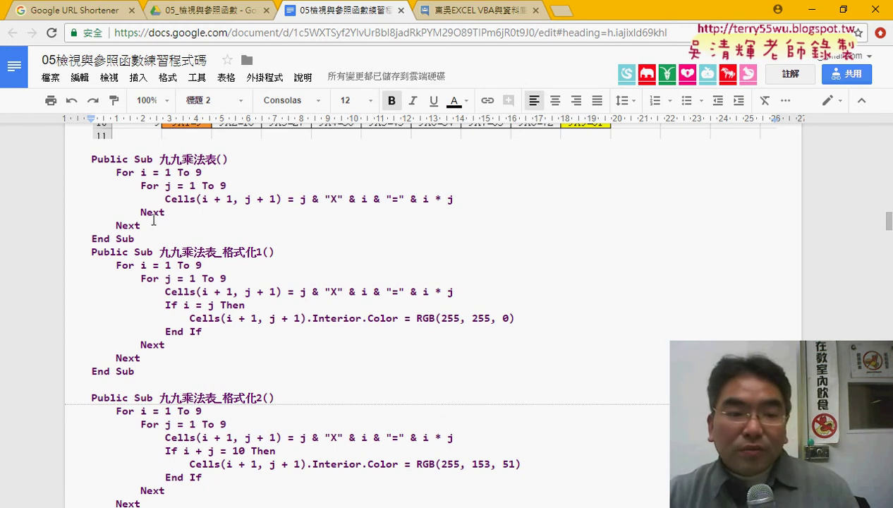
{"action": "scroll", "coordinate": [205, 262], "scroll_direction": "down", "scroll_amount": 2}
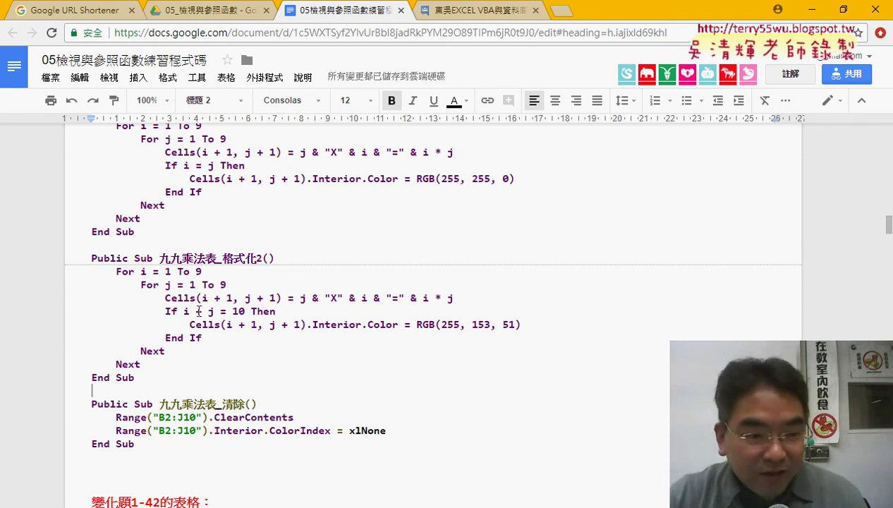
{"action": "left_click_drag", "start_coordinate": [160, 258], "coordinate": [258, 258]}
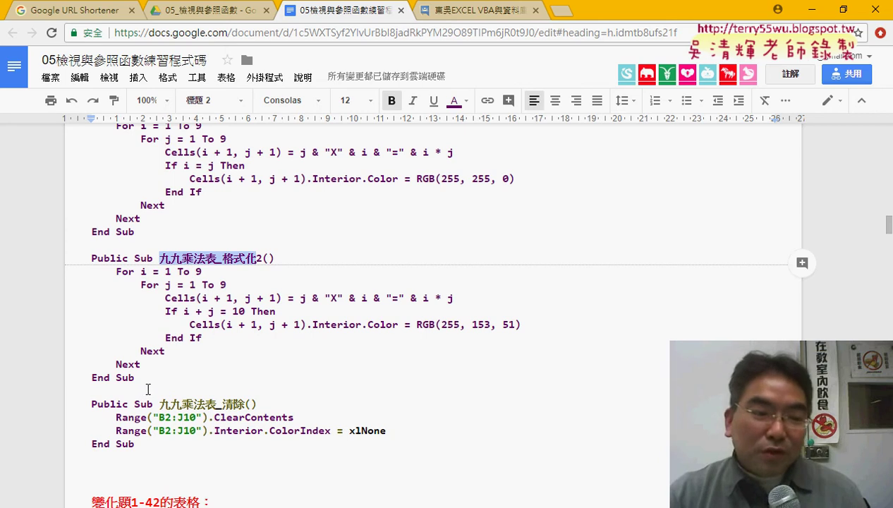
Select the whole pasted macro code block, from the first line to the last End Sub.
{"action": "left_click", "coordinate": [143, 379]}
{"action": "scroll", "coordinate": [148, 378], "scroll_direction": "up", "scroll_amount": 2}
{"action": "scroll", "coordinate": [151, 379], "scroll_direction": "up", "scroll_amount": 1}
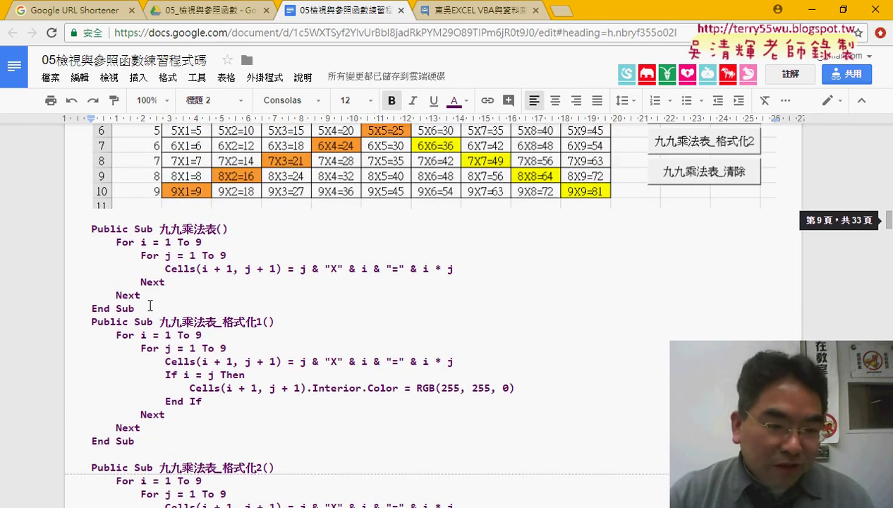
{"action": "left_click", "coordinate": [91, 228], "text": "shift"}
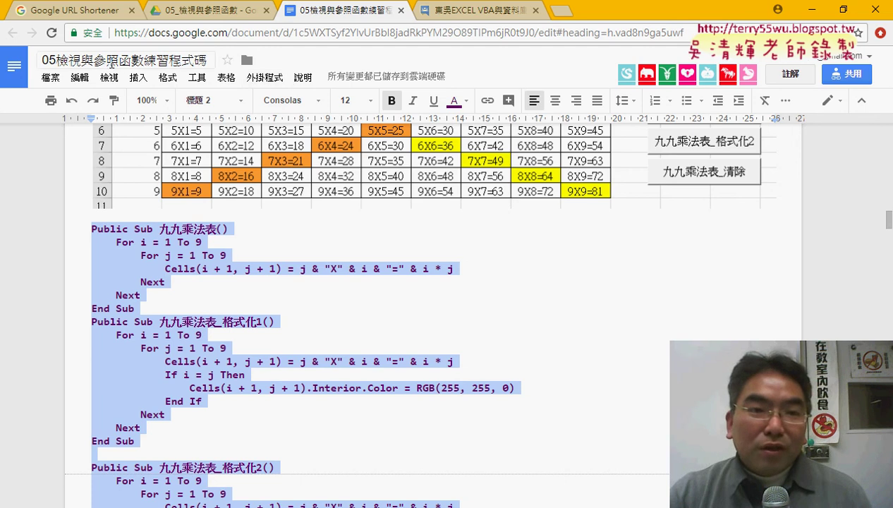
{"action": "left_click", "coordinate": [266, 77]}
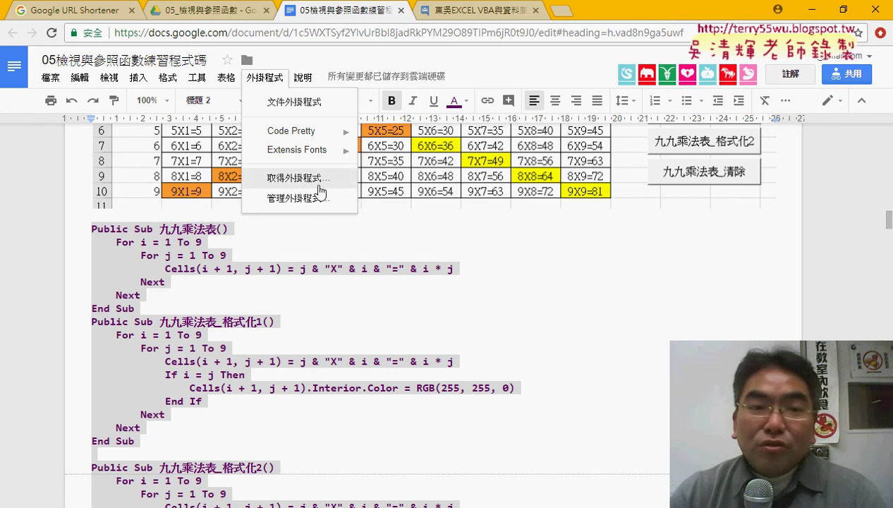
{"action": "left_click", "coordinate": [326, 185]}
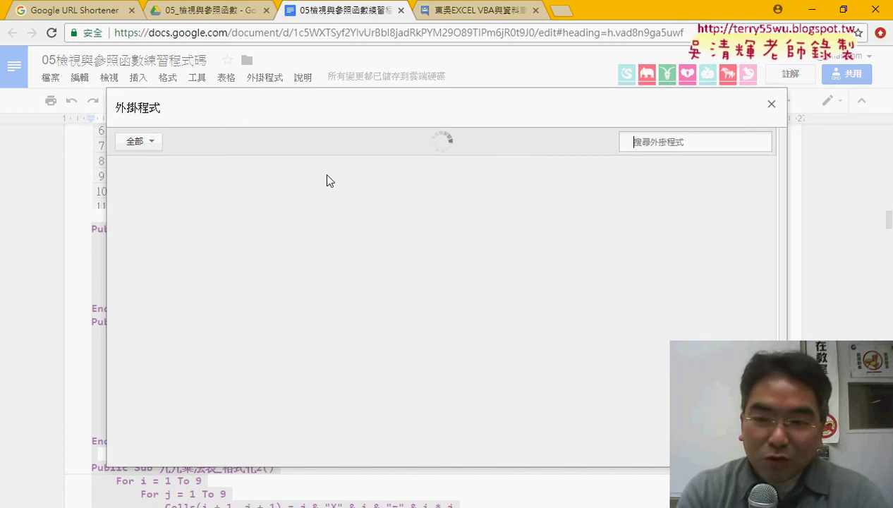
{"action": "type", "text": "T"}
{"action": "key", "text": "BackSpace"}
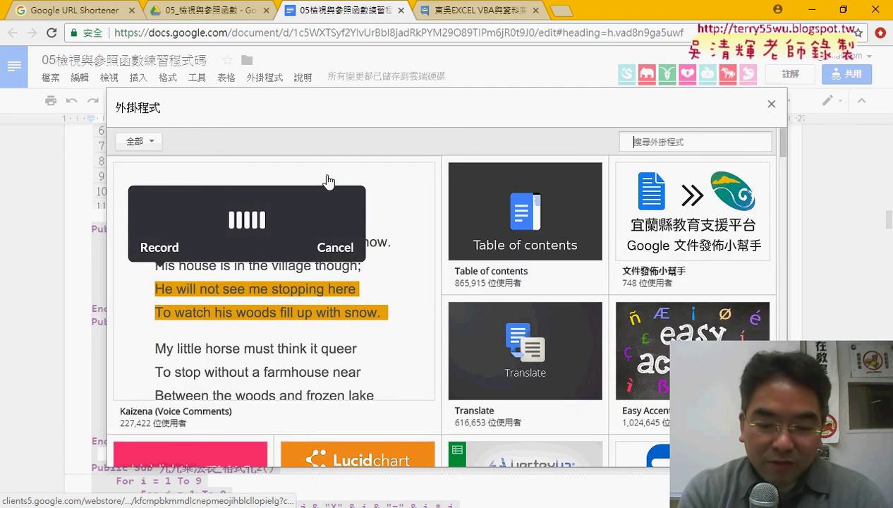
{"action": "type", "text": "code"}
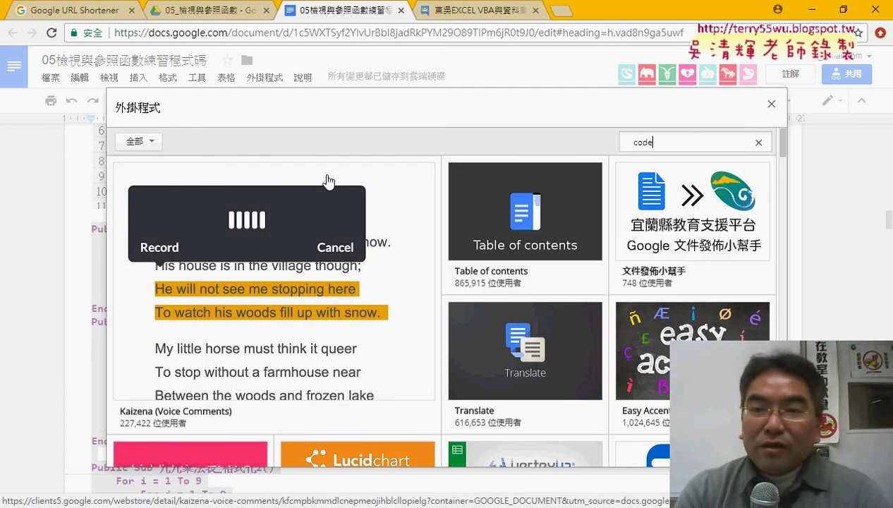
{"action": "key", "text": "Return"}
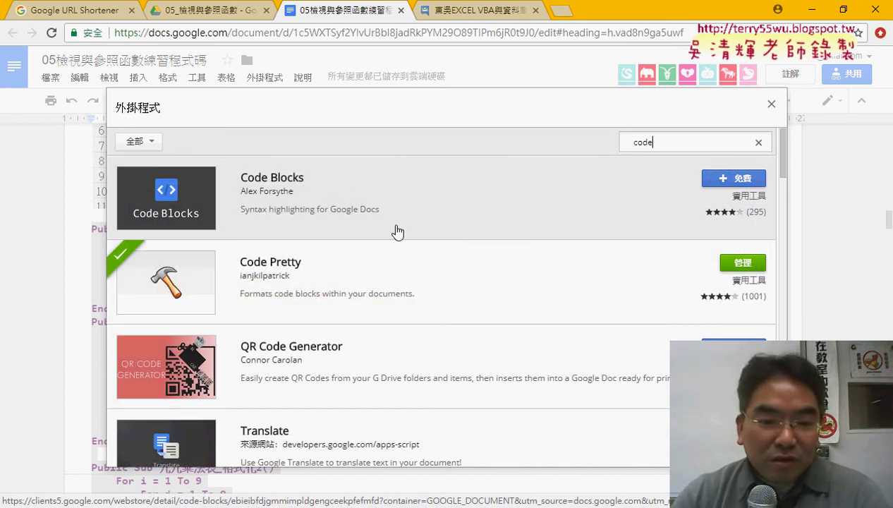
{"action": "scroll", "coordinate": [397, 232], "scroll_direction": "down", "scroll_amount": 3}
{"action": "scroll", "coordinate": [408, 237], "scroll_direction": "up", "scroll_amount": 3}
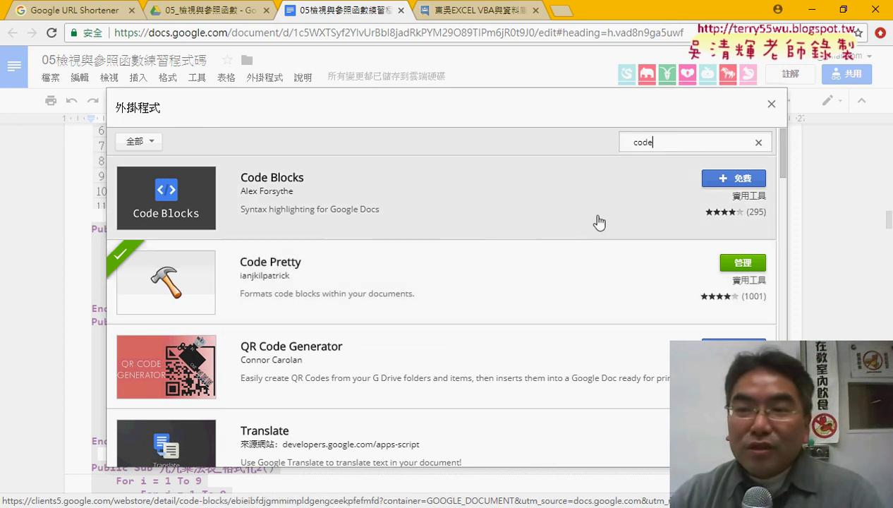
{"action": "left_click", "coordinate": [772, 105]}
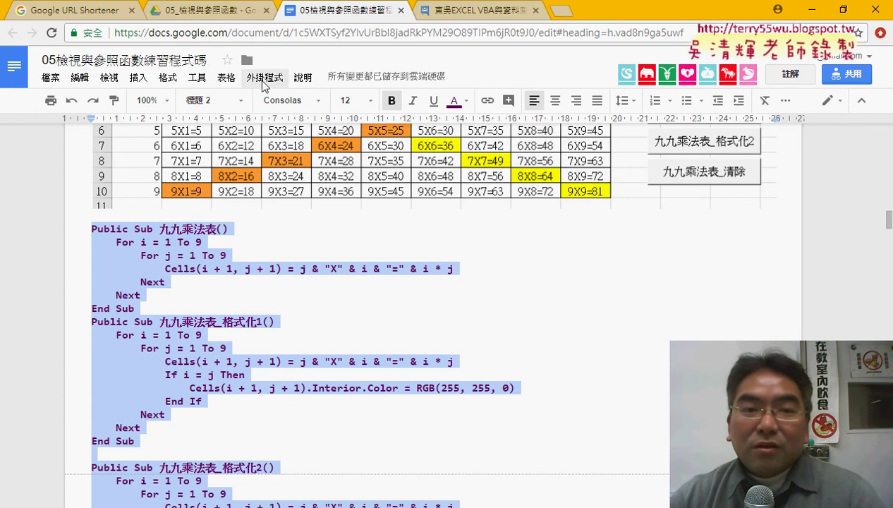
Apply Code Pretty's Format Selection to the selected macro code, then deselect it to show the syntax colouring.
{"action": "left_click", "coordinate": [265, 77]}
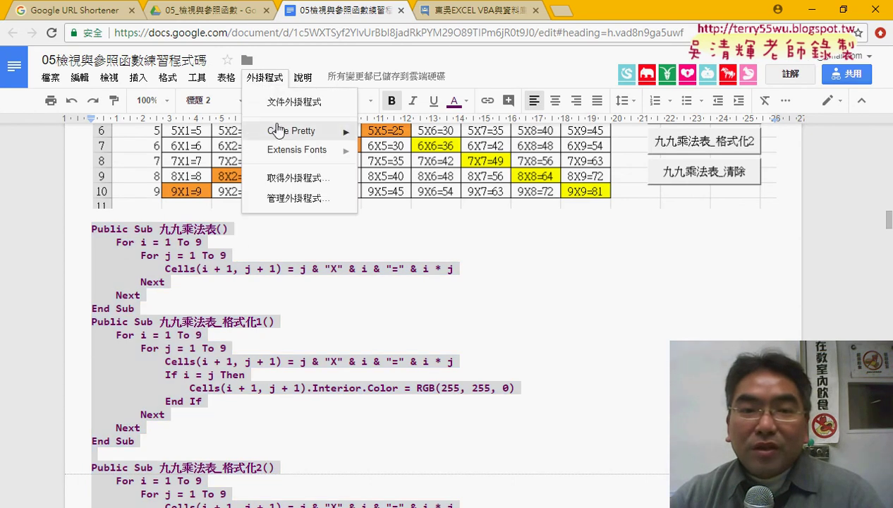
{"action": "mouse_move", "coordinate": [282, 135]}
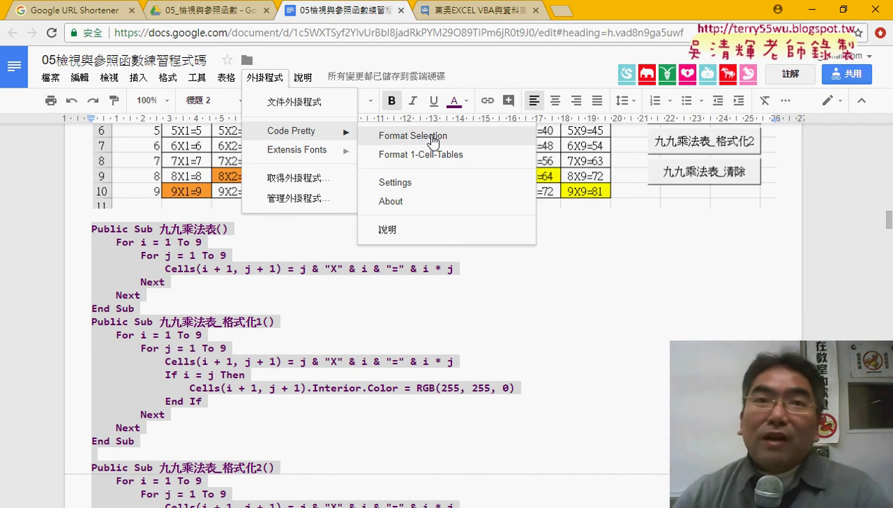
{"action": "left_click", "coordinate": [434, 139]}
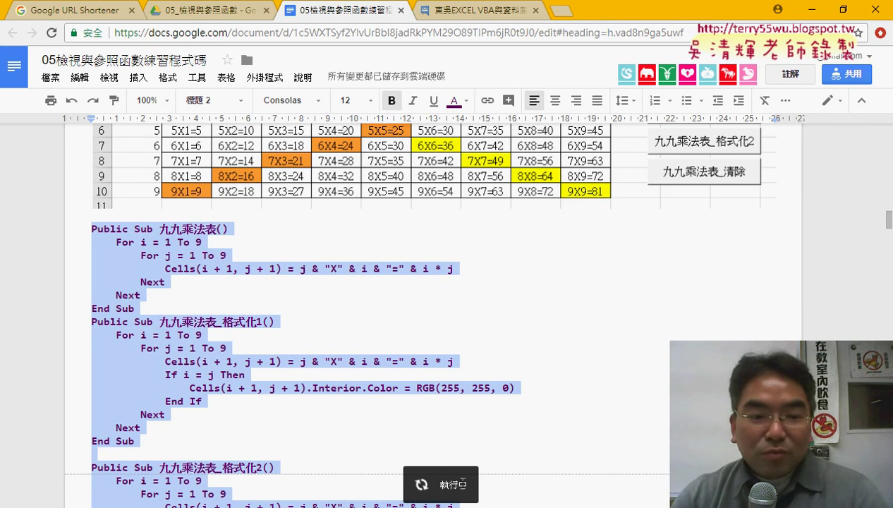
{"action": "left_click", "coordinate": [327, 305]}
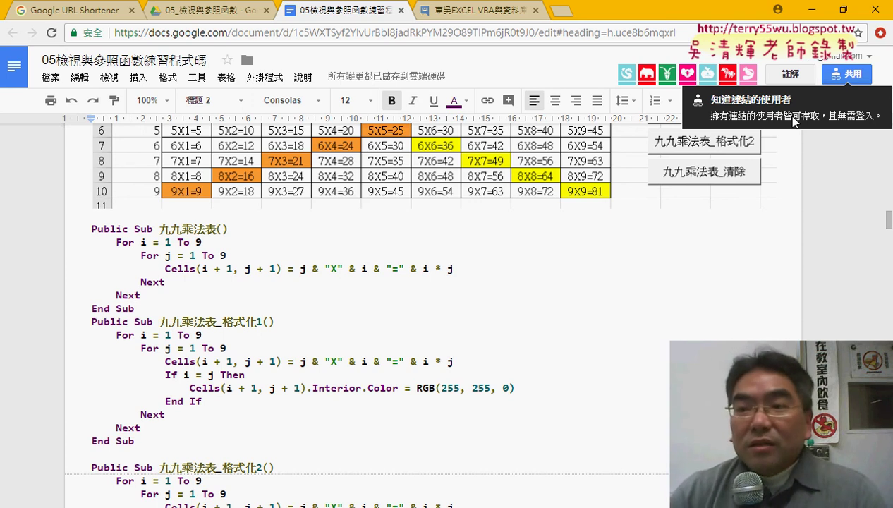
{"action": "left_click", "coordinate": [851, 79]}
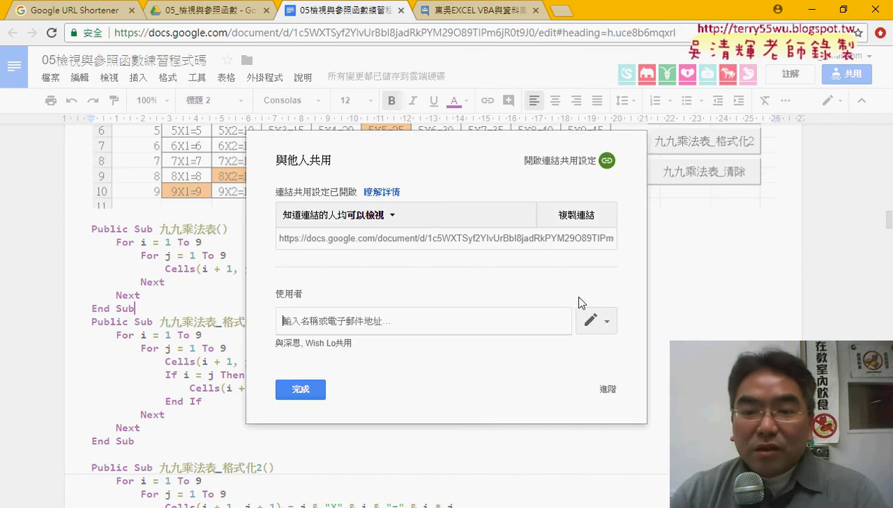
{"action": "left_click", "coordinate": [593, 320]}
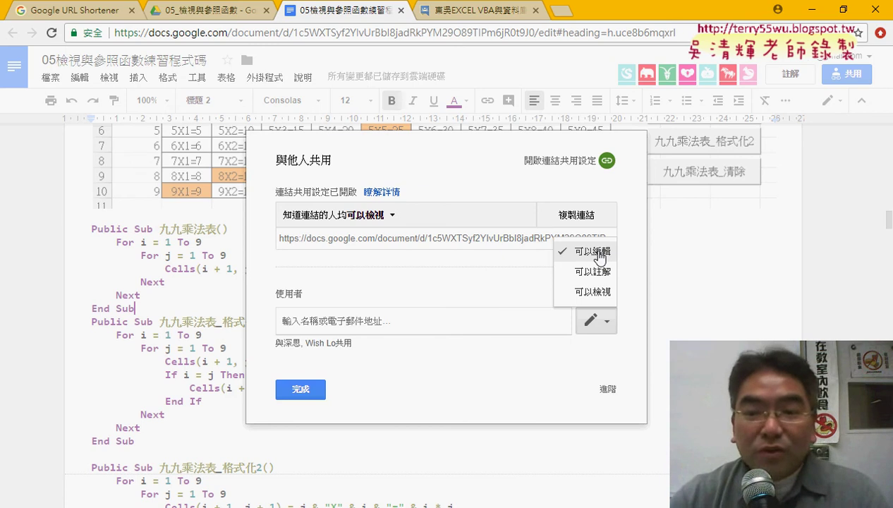
{"action": "left_click", "coordinate": [402, 397]}
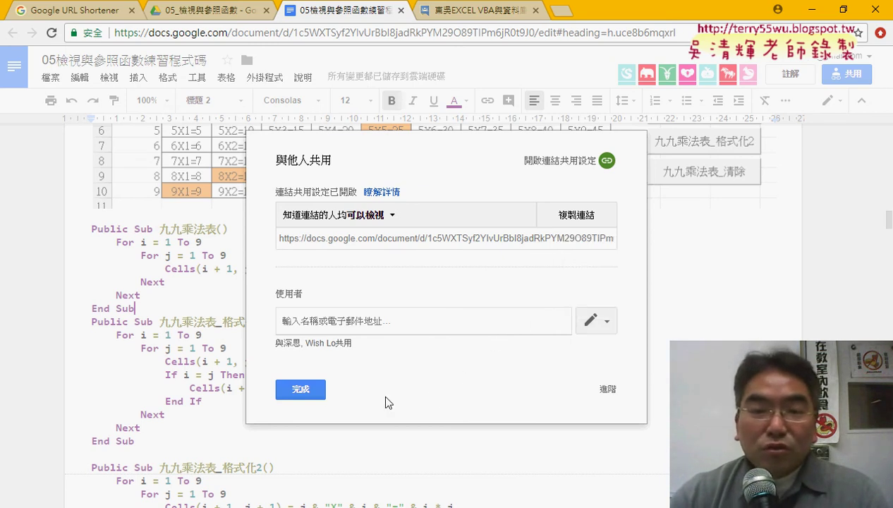
{"action": "left_click", "coordinate": [317, 394]}
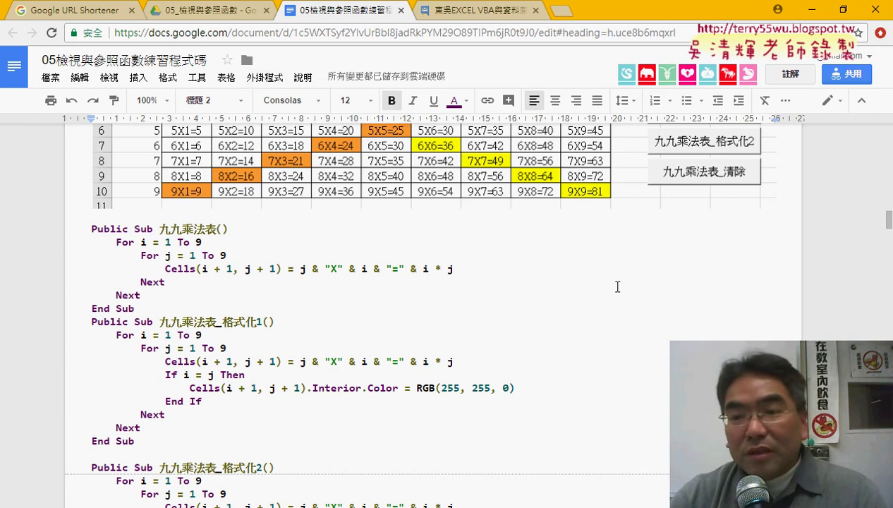
Review the document, then display the Add-ons menu listing Code Pretty.
{"action": "scroll", "coordinate": [618, 286], "scroll_direction": "up", "scroll_amount": 2}
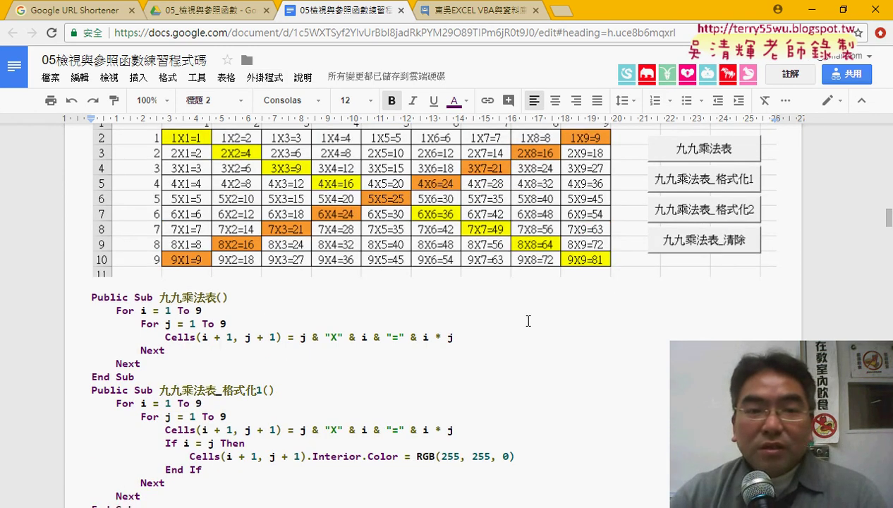
{"action": "scroll", "coordinate": [494, 310], "scroll_direction": "down", "scroll_amount": 2}
{"action": "left_click", "coordinate": [265, 78]}
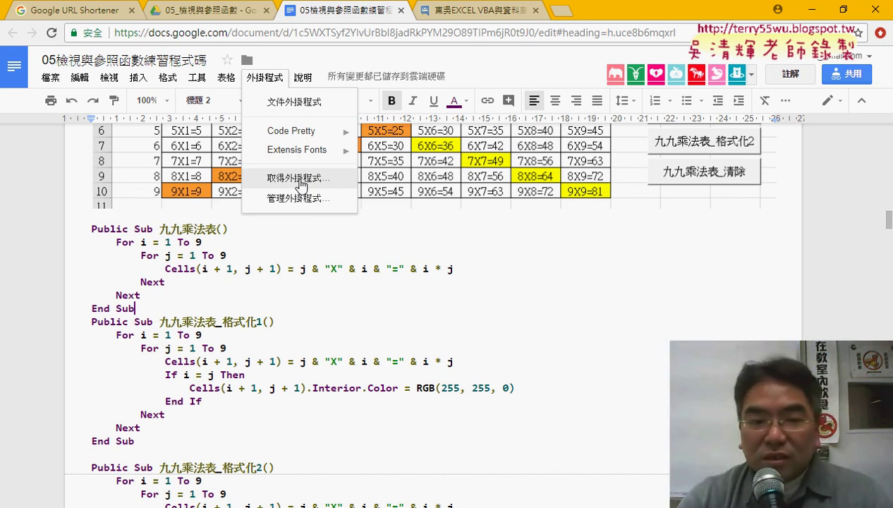
{"action": "left_click", "coordinate": [369, 296]}
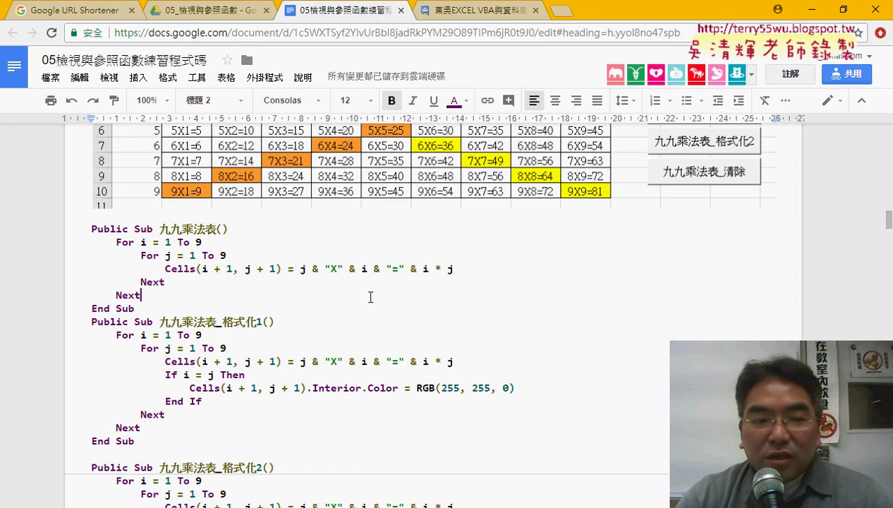
{"action": "left_click", "coordinate": [168, 308]}
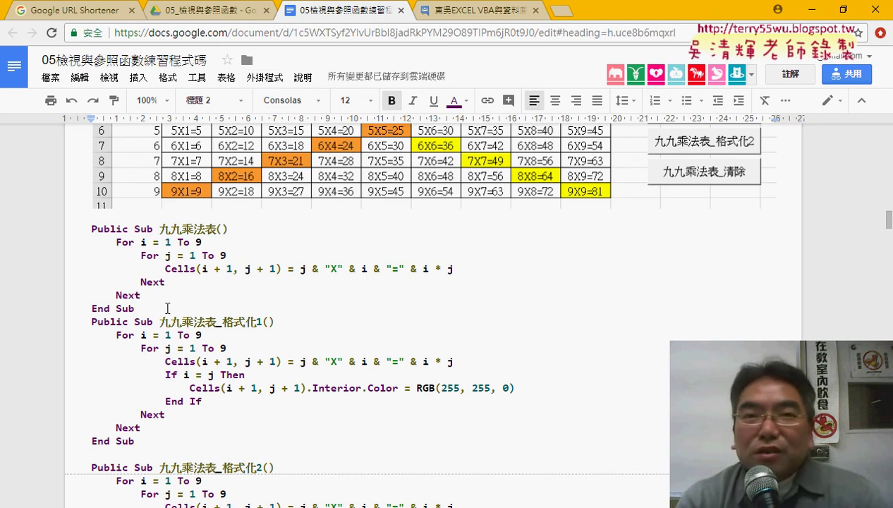